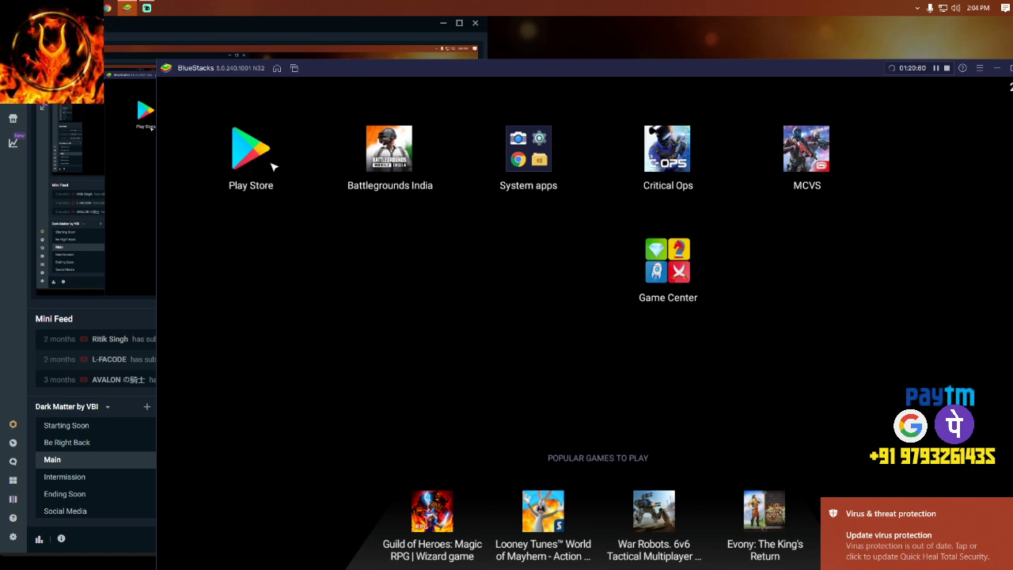
Open the Play Store in the emulator and reposition the BlueStacks and Streamlabs OBS windows on the desktop.
{"action": "left_click", "coordinate": [247, 158]}
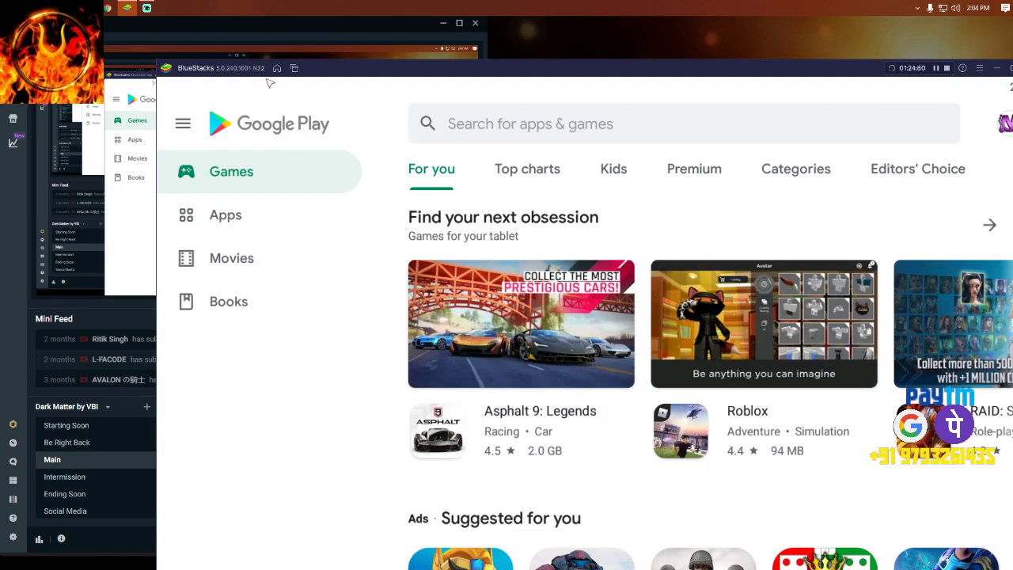
{"action": "left_click_drag", "start_coordinate": [270, 72], "coordinate": [299, 78]}
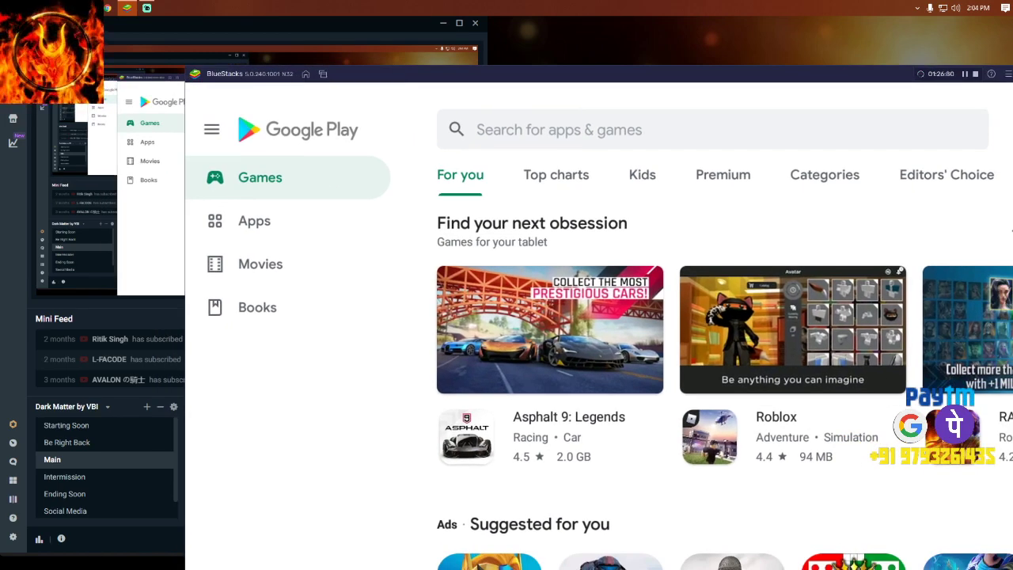
{"action": "left_click_drag", "start_coordinate": [277, 23], "coordinate": [379, 32]}
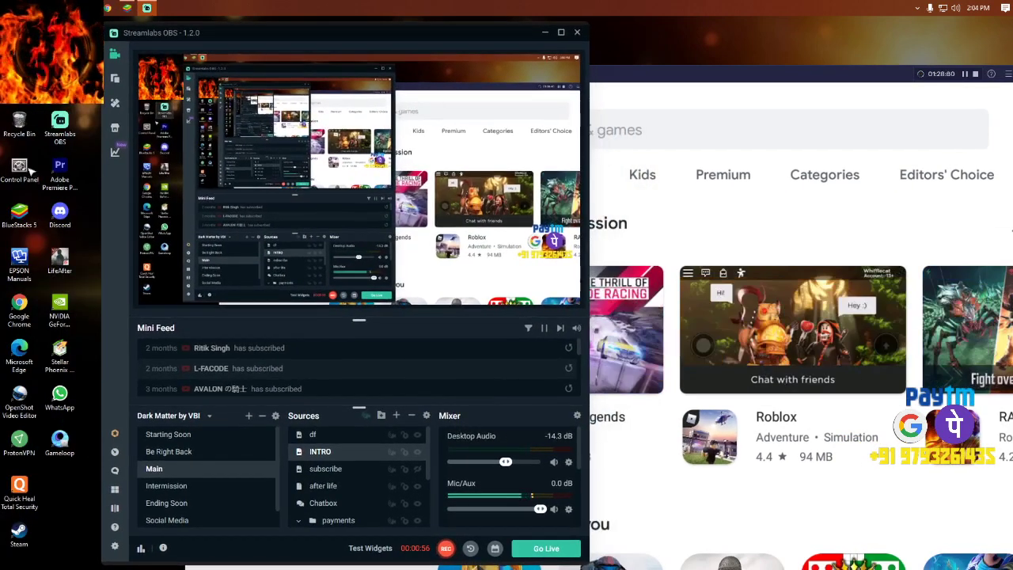
Switch to Chrome, open the Google home page and search for "bluestacks download".
{"action": "left_click", "coordinate": [107, 10]}
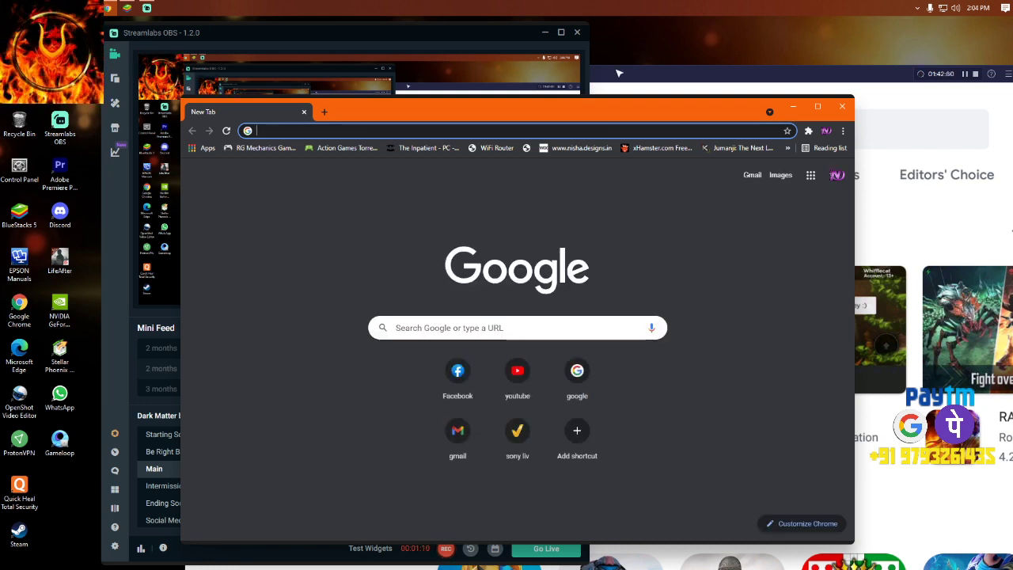
{"action": "left_click", "coordinate": [578, 374]}
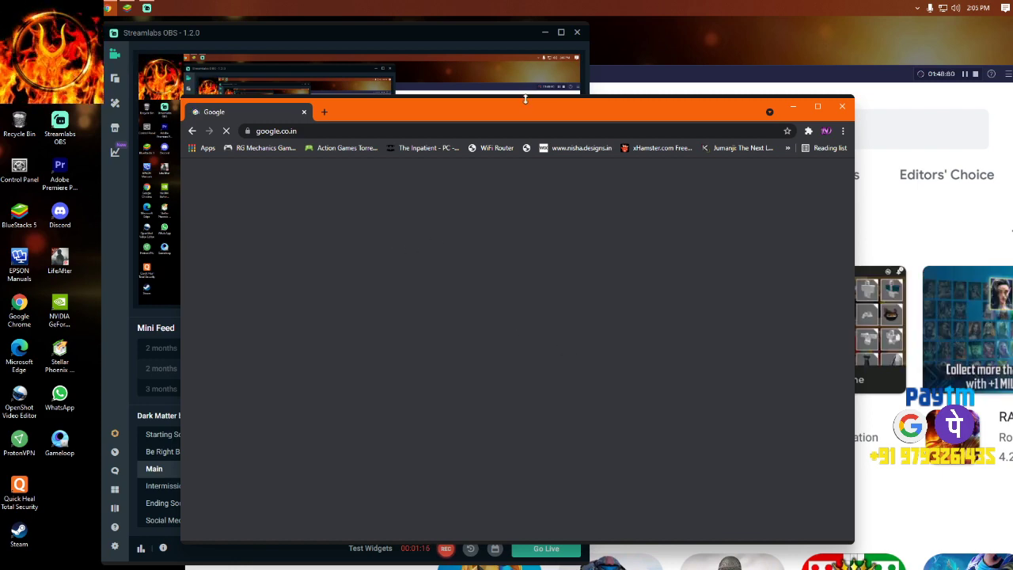
{"action": "left_click_drag", "start_coordinate": [525, 99], "coordinate": [513, 124]}
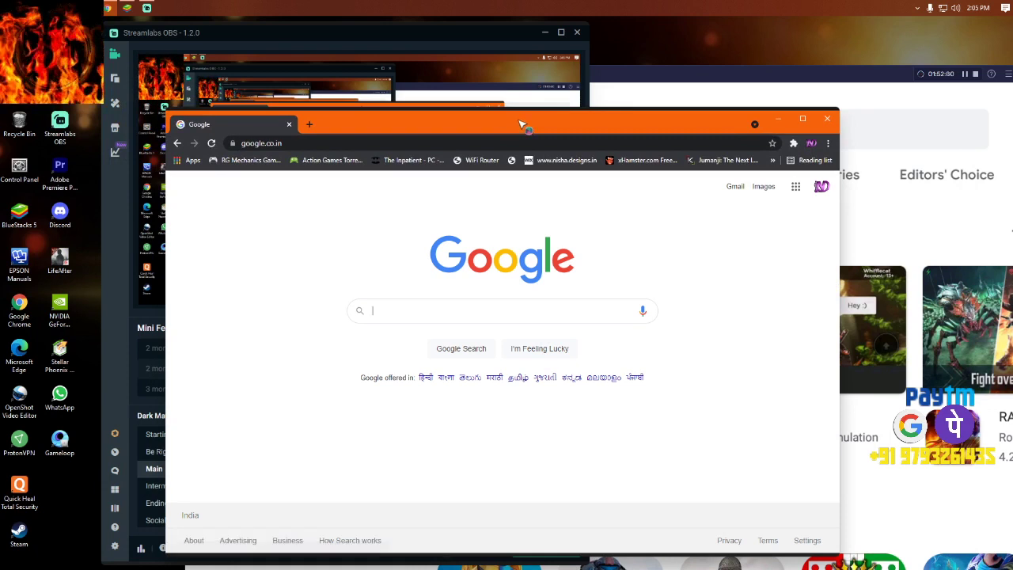
{"action": "left_click", "coordinate": [387, 310]}
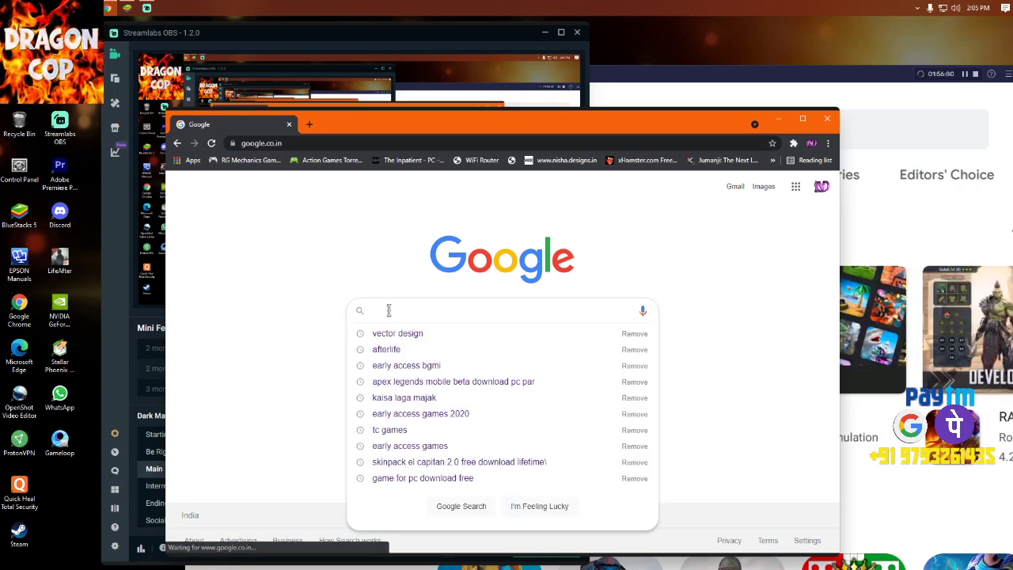
{"action": "type", "text": "blues"}
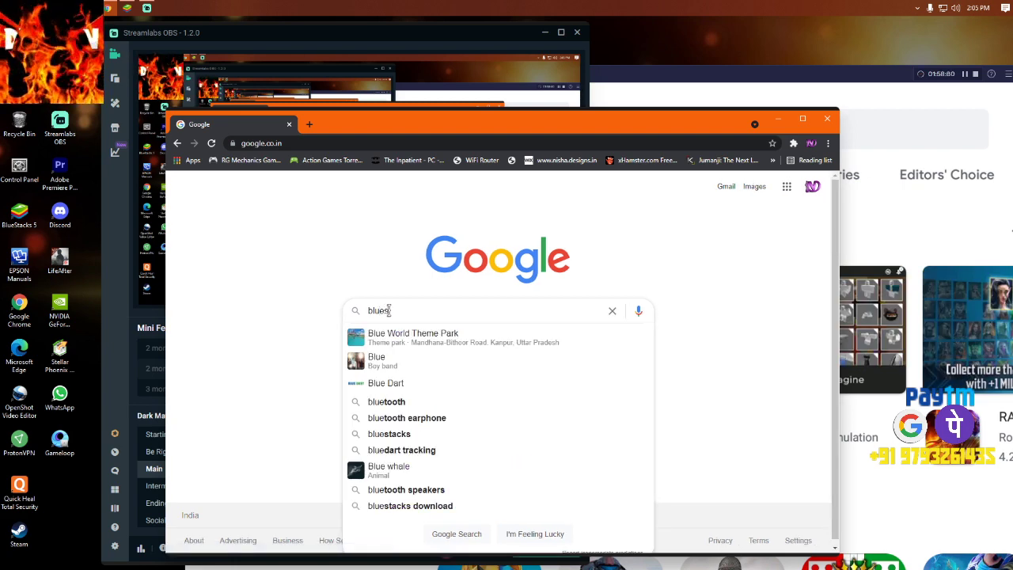
{"action": "key", "text": "Down"}
{"action": "key", "text": "Down"}
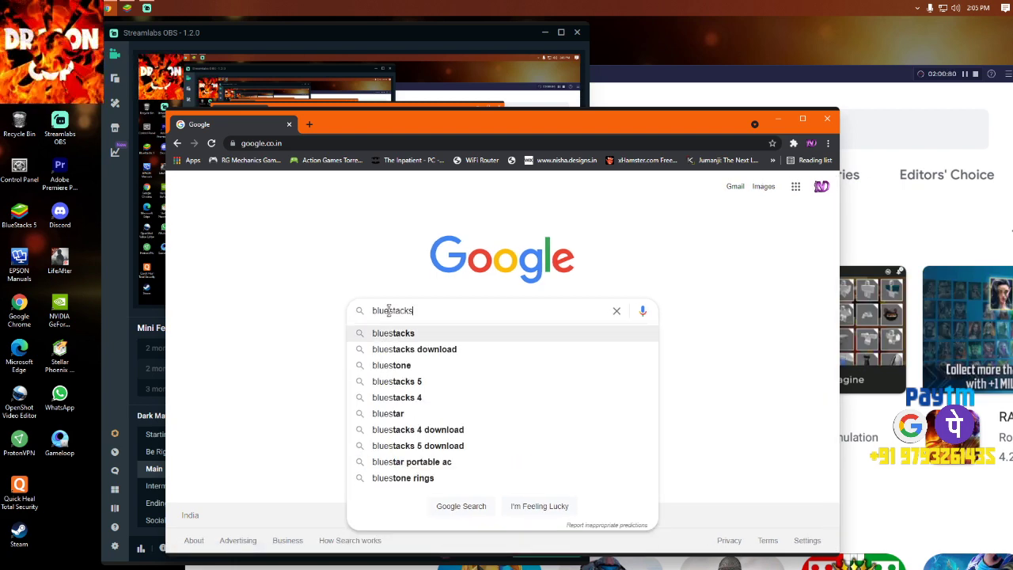
{"action": "key", "text": "Return"}
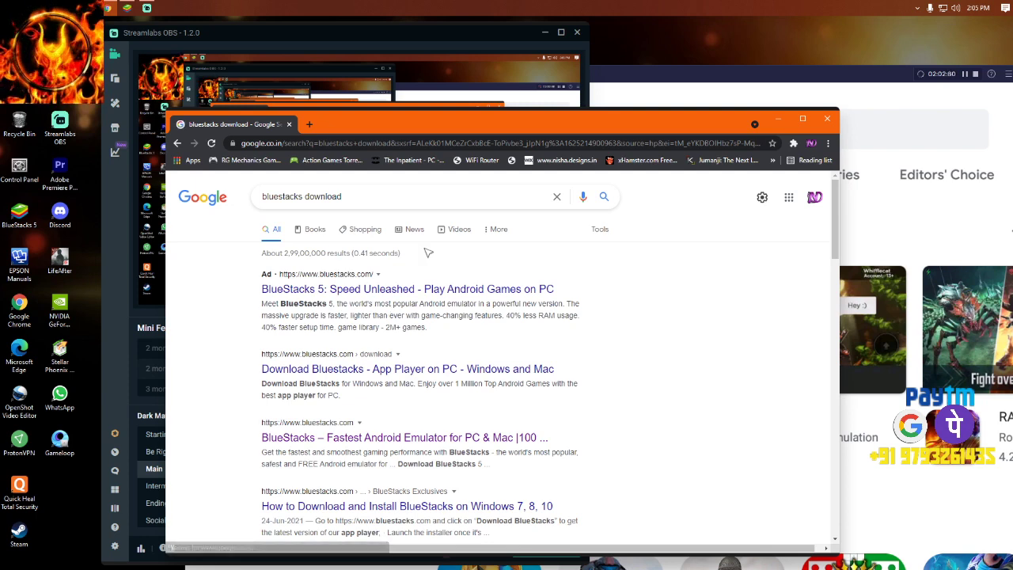
Open the BlueStacks 5 result on bluestacks.com and download the BlueStacks 5 installer.
{"action": "left_click", "coordinate": [390, 291]}
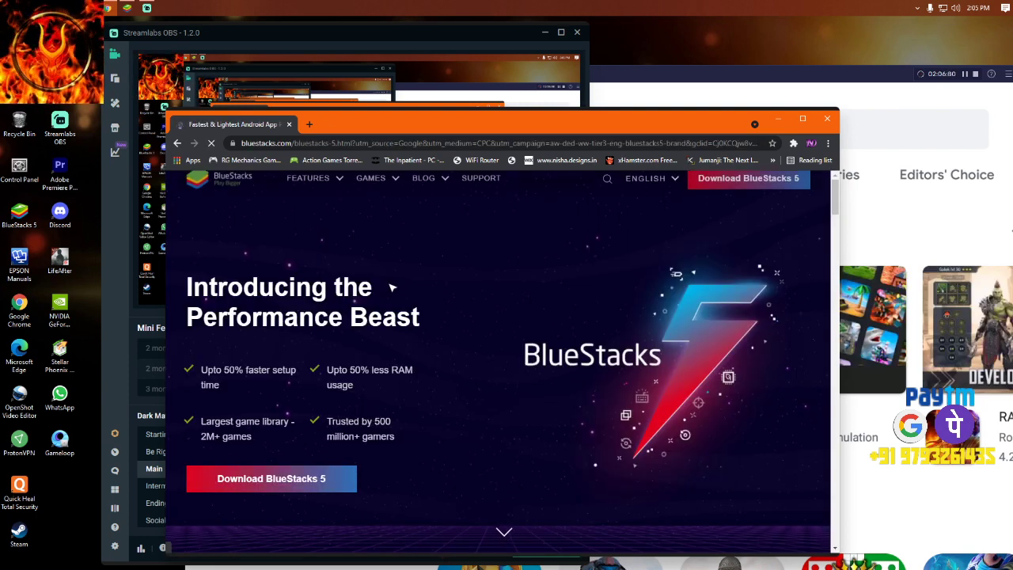
{"action": "scroll", "coordinate": [348, 428], "scroll_direction": "down", "scroll_amount": 2}
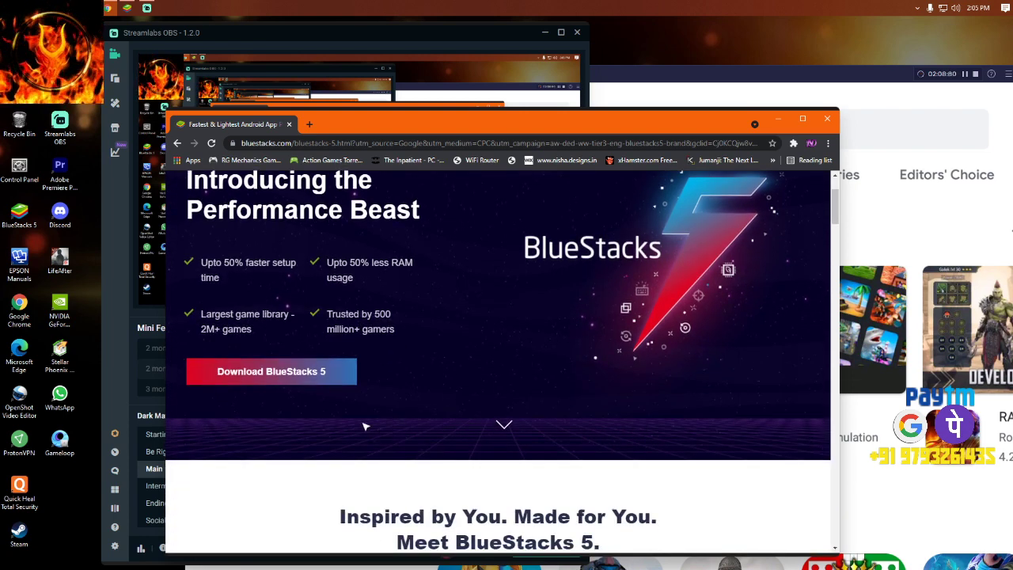
{"action": "left_click", "coordinate": [304, 378]}
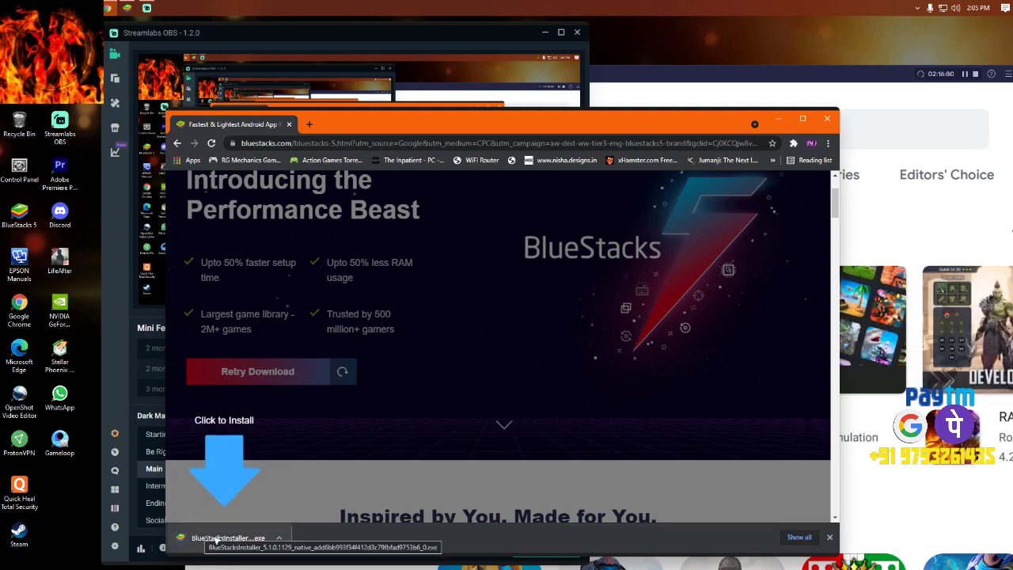
Show the downloaded BlueStacks installer in its Downloads folder and close the folder window.
{"action": "left_click", "coordinate": [281, 539]}
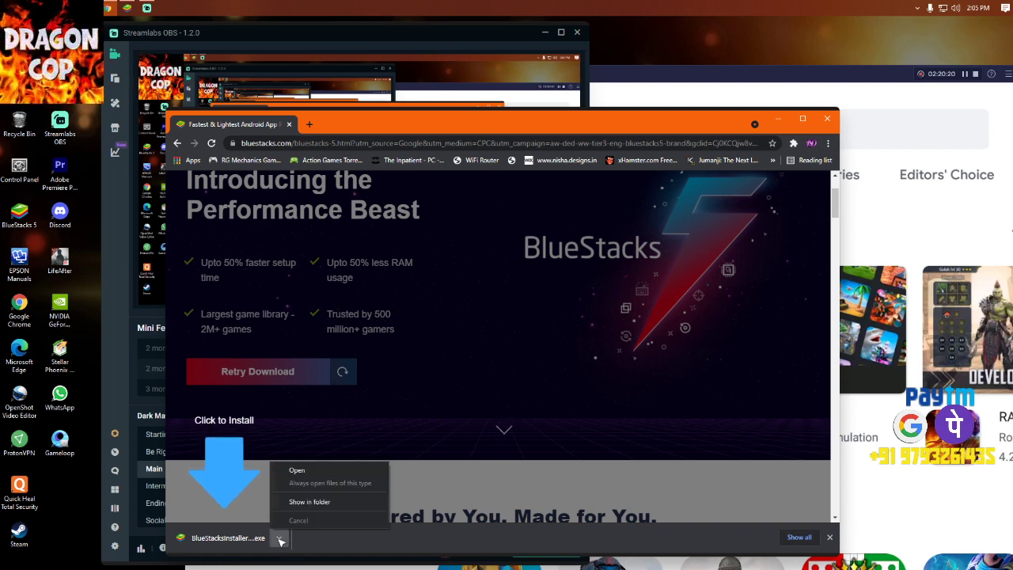
{"action": "left_click", "coordinate": [317, 503]}
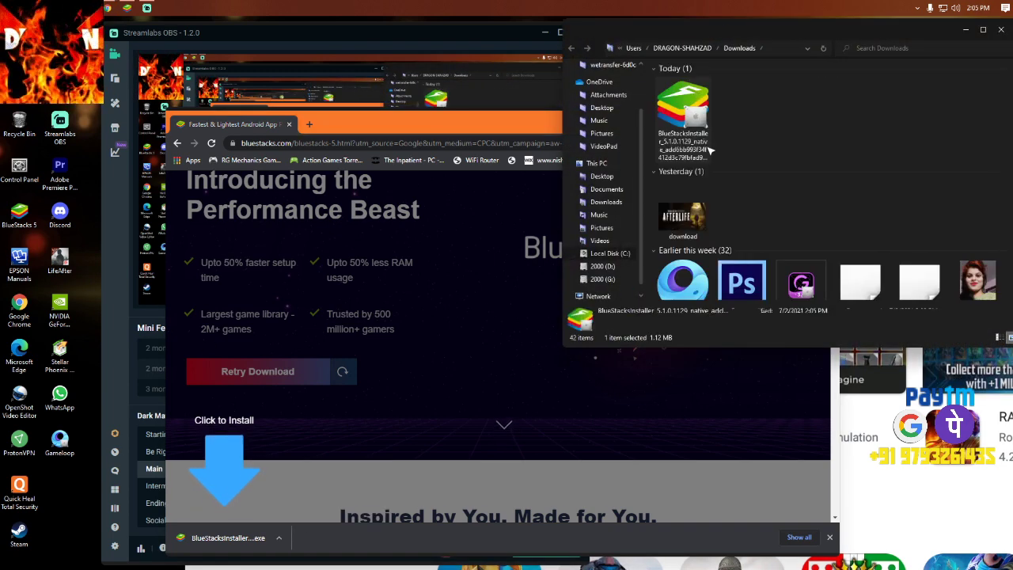
{"action": "left_click_drag", "start_coordinate": [820, 38], "coordinate": [649, 48]}
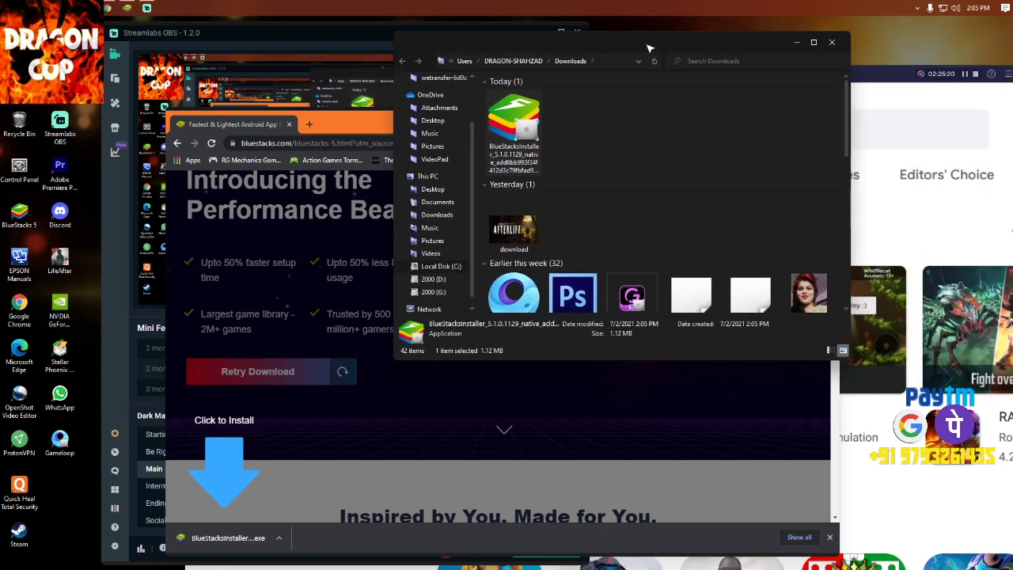
{"action": "left_click", "coordinate": [834, 42]}
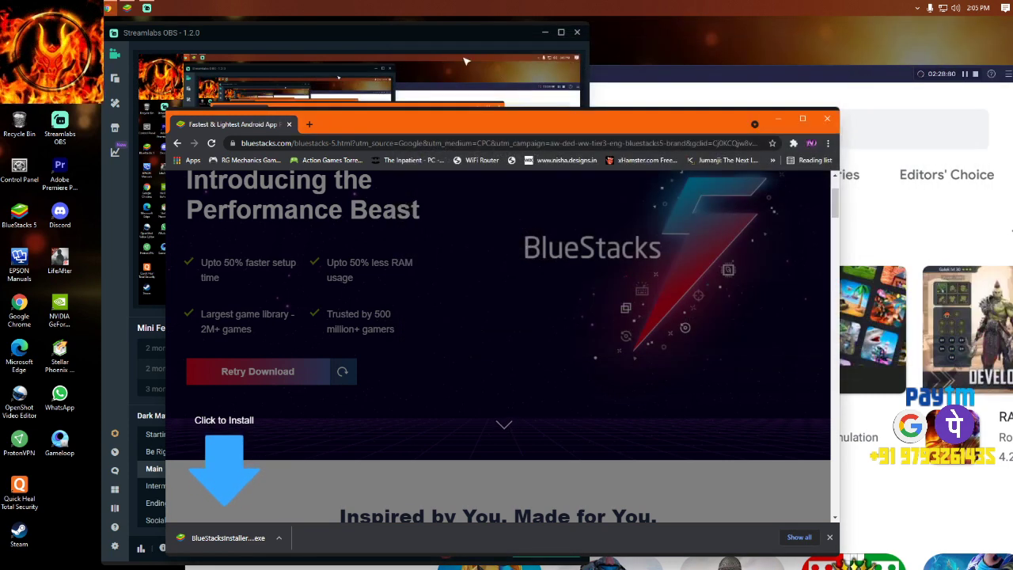
Switch back to BlueStacks, open the Play Store from the home screen and search for "pubg mobile lite india".
{"action": "left_click", "coordinate": [709, 81]}
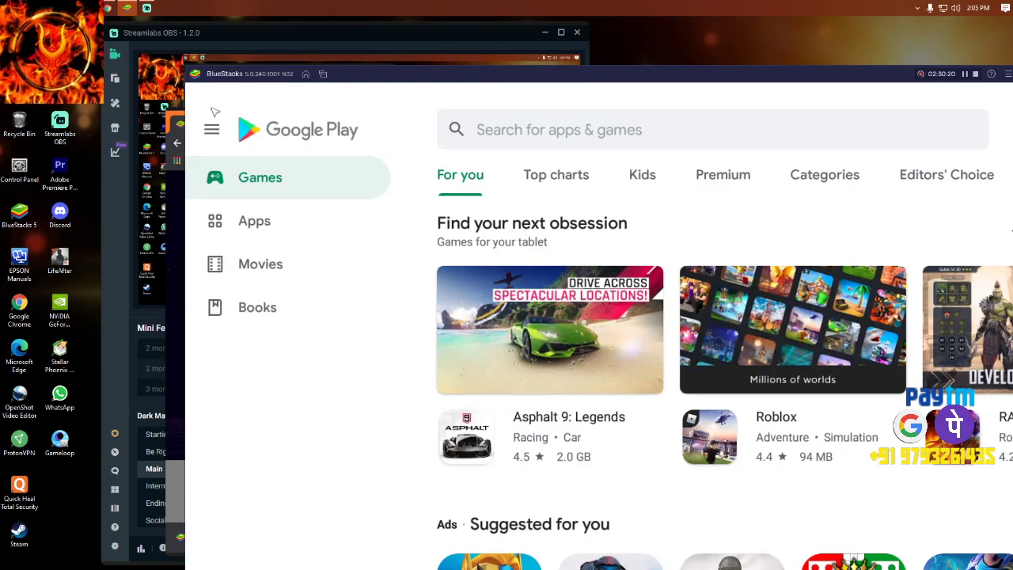
{"action": "left_click", "coordinate": [305, 73]}
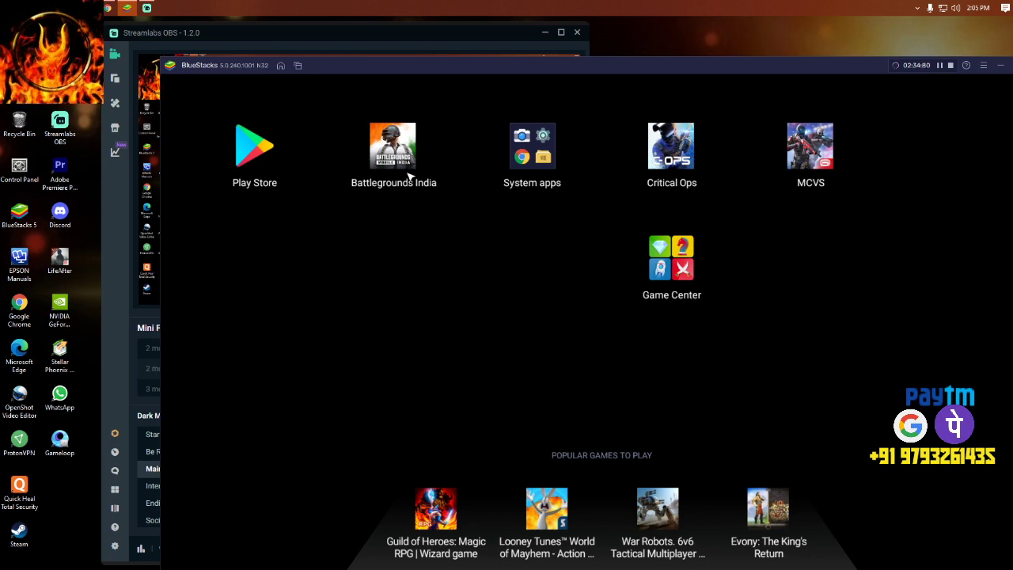
{"action": "left_click", "coordinate": [261, 159]}
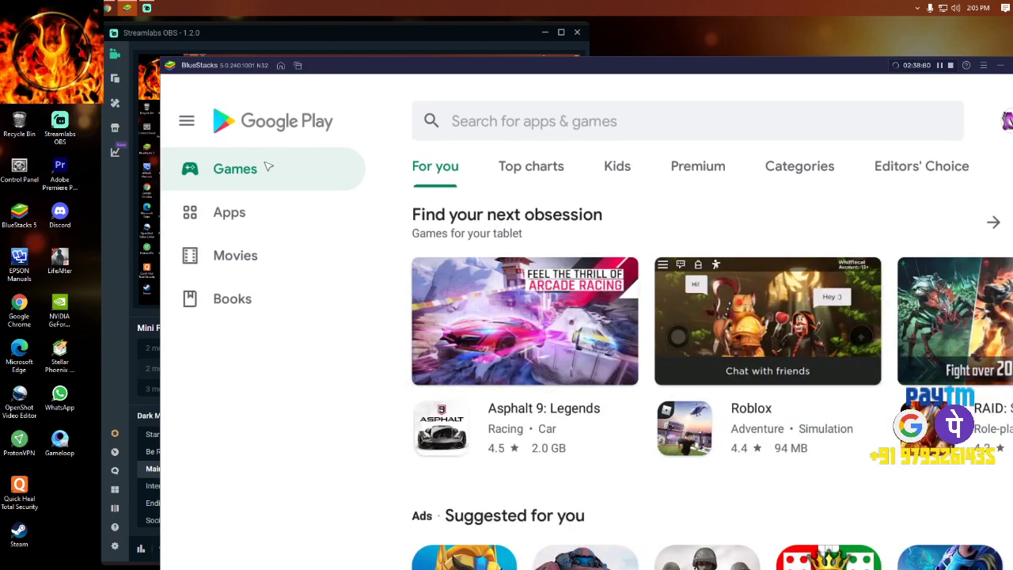
{"action": "left_click", "coordinate": [546, 135]}
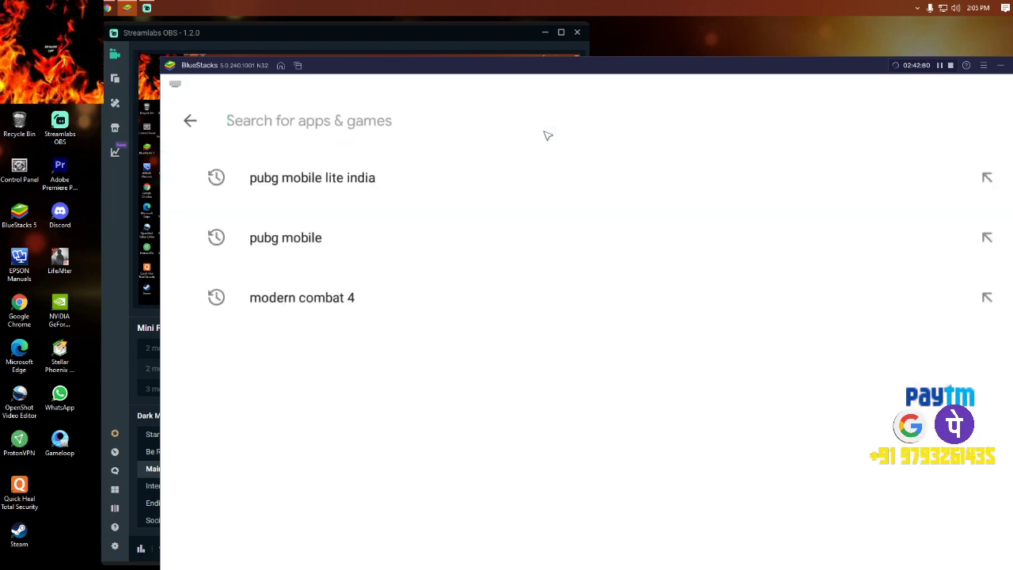
{"action": "left_click", "coordinate": [325, 177]}
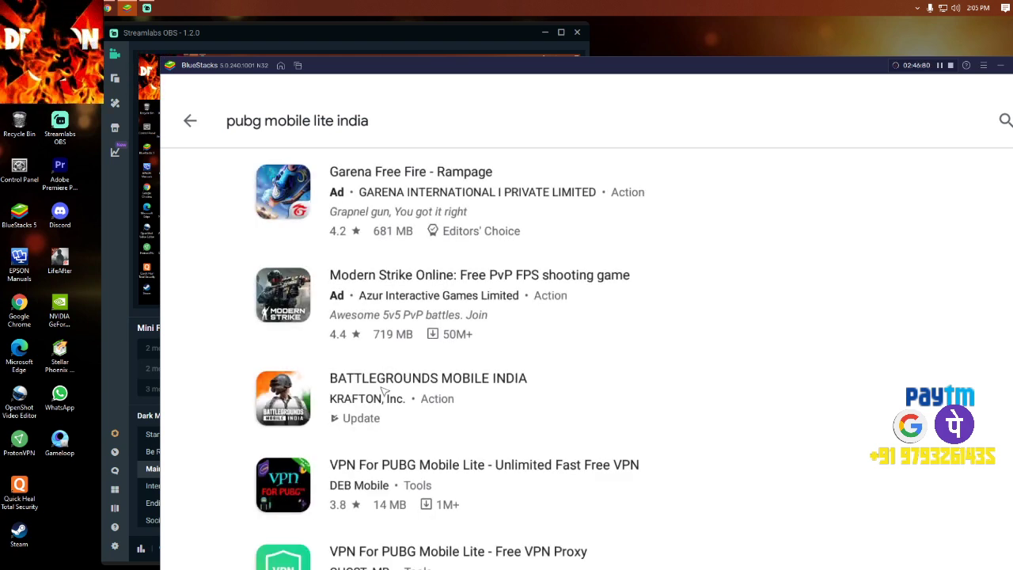
Open the BATTLEGROUNDS MOBILE INDIA store page and follow the website link in its developer contact details.
{"action": "left_click", "coordinate": [498, 385]}
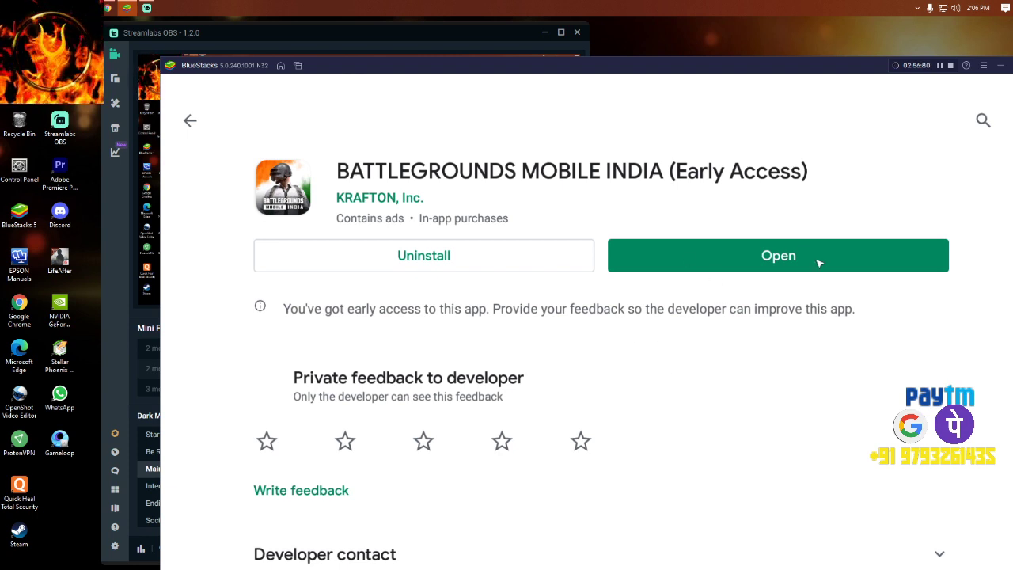
{"action": "scroll", "coordinate": [693, 316], "scroll_direction": "down", "scroll_amount": 5}
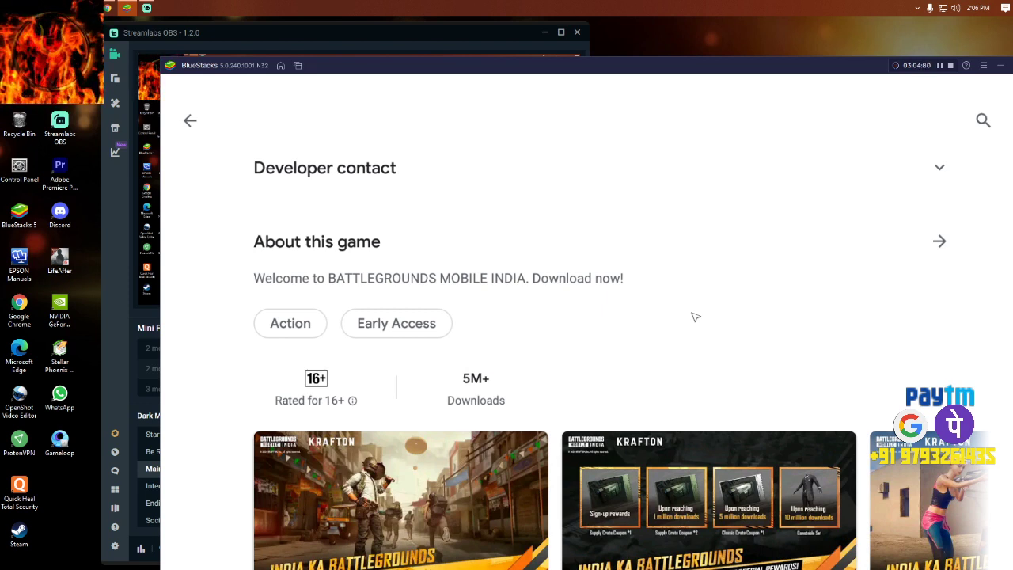
{"action": "scroll", "coordinate": [694, 316], "scroll_direction": "up", "scroll_amount": 2}
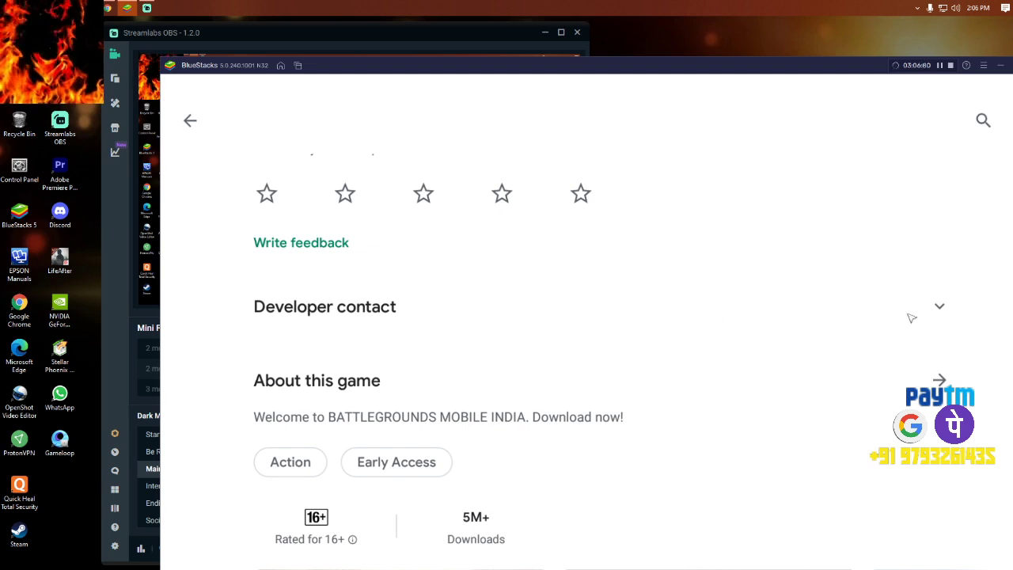
{"action": "left_click", "coordinate": [940, 309]}
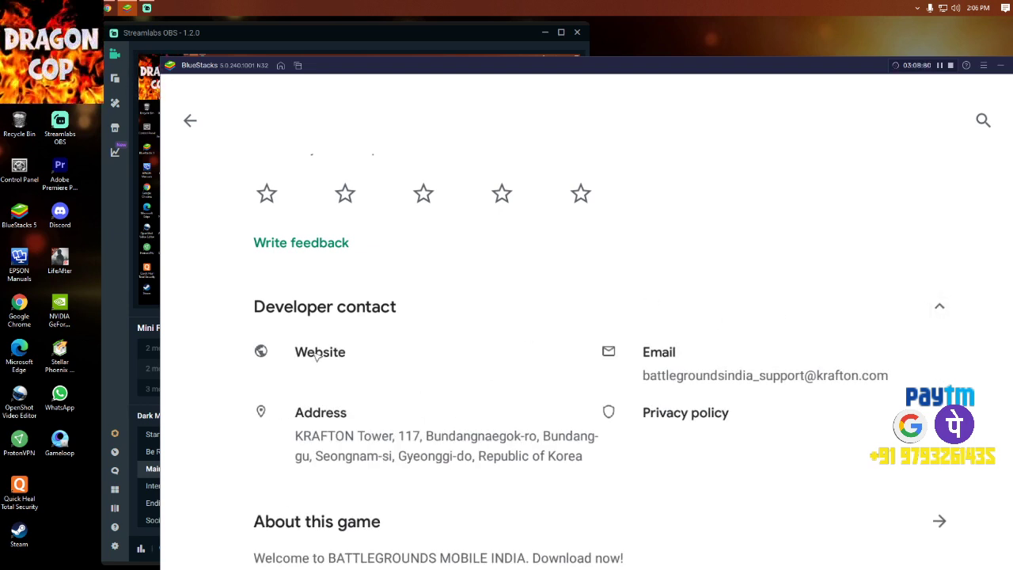
{"action": "left_click", "coordinate": [317, 353]}
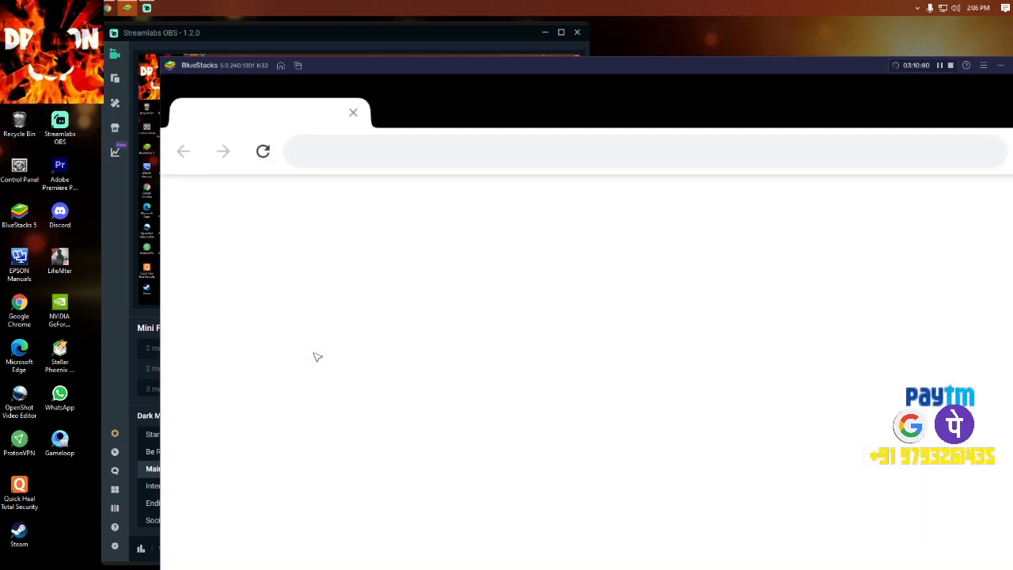
{"action": "left_click_drag", "start_coordinate": [685, 65], "coordinate": [583, 46]}
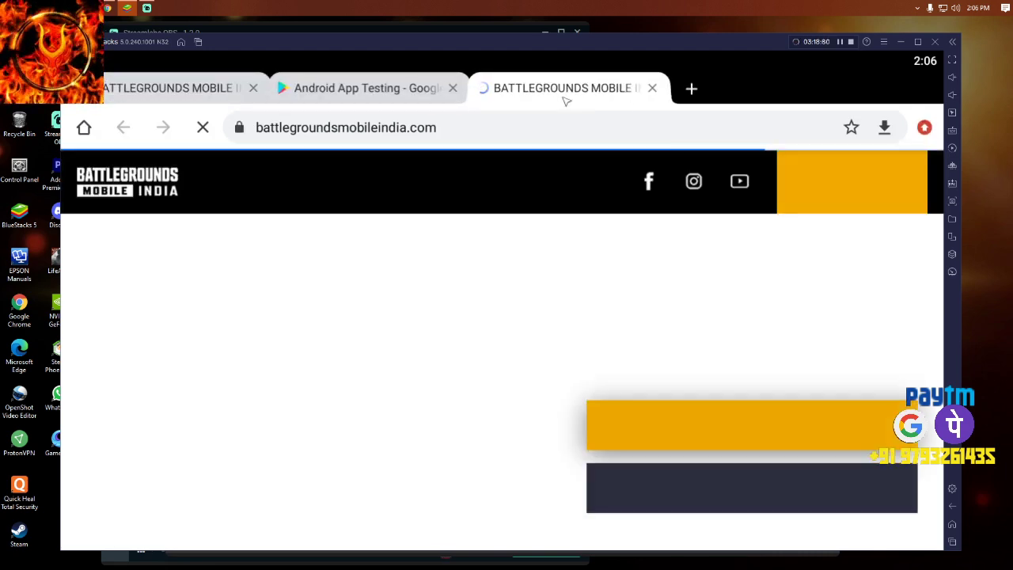
Follow the game website's Download Now link to Google Play and start the BATTLEGROUNDS MOBILE INDIA update.
{"action": "scroll", "coordinate": [713, 317], "scroll_direction": "down", "scroll_amount": 2}
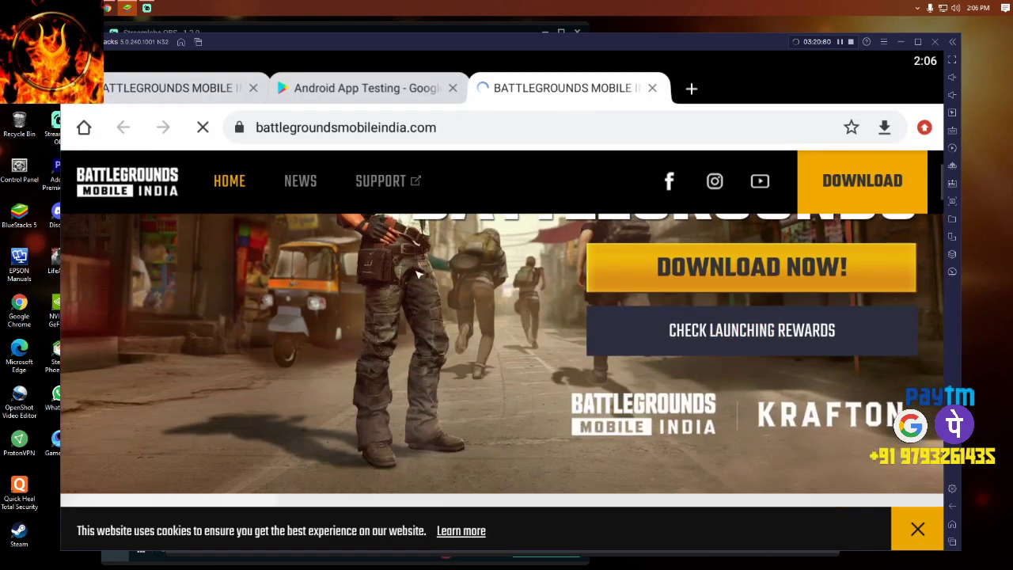
{"action": "scroll", "coordinate": [730, 313], "scroll_direction": "up", "scroll_amount": 1}
{"action": "scroll", "coordinate": [730, 312], "scroll_direction": "up", "scroll_amount": 2}
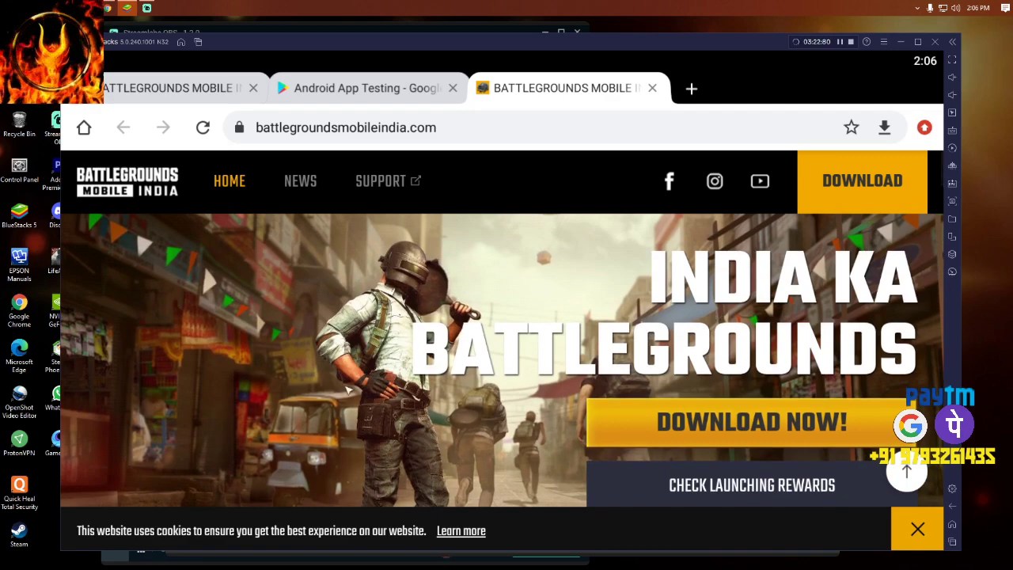
{"action": "scroll", "coordinate": [532, 380], "scroll_direction": "down", "scroll_amount": 2}
{"action": "scroll", "coordinate": [468, 378], "scroll_direction": "down", "scroll_amount": 6}
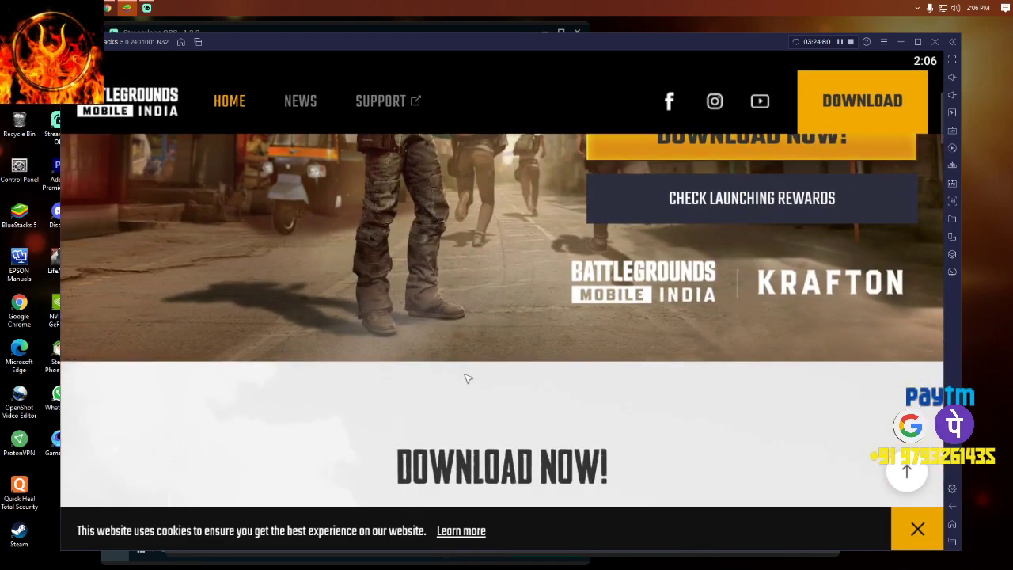
{"action": "scroll", "coordinate": [468, 377], "scroll_direction": "up", "scroll_amount": 6}
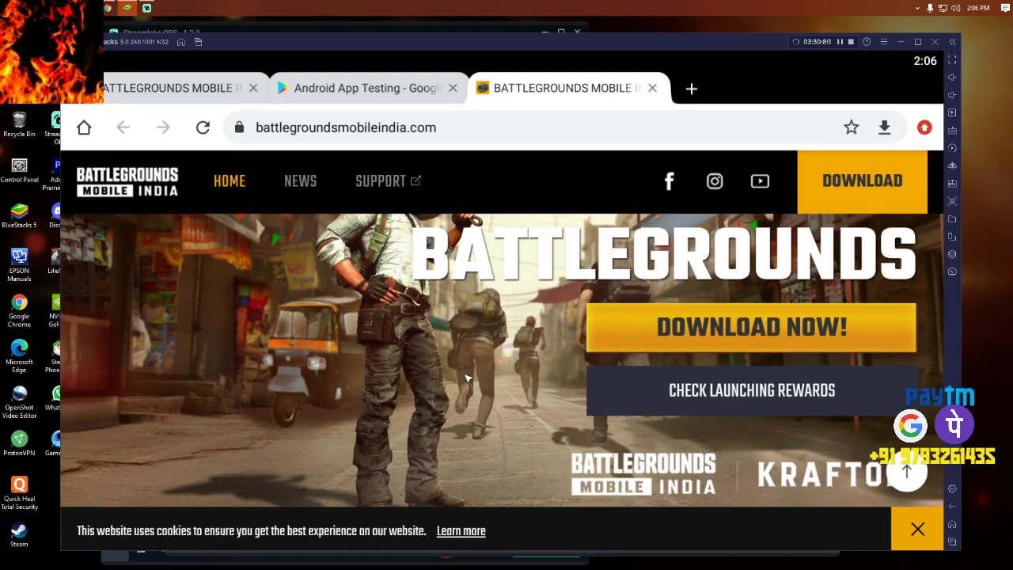
{"action": "left_click", "coordinate": [754, 326]}
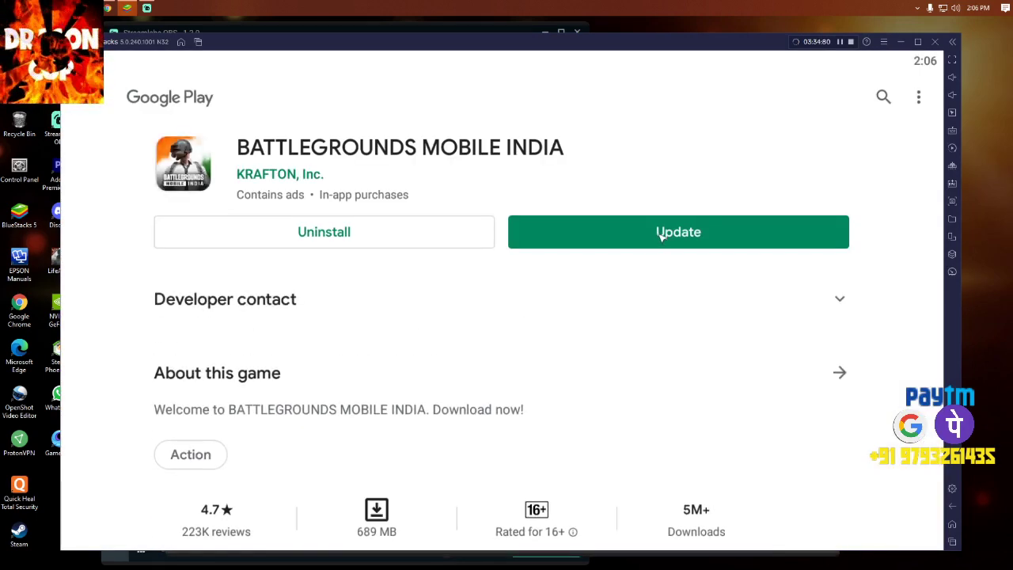
{"action": "left_click", "coordinate": [661, 235]}
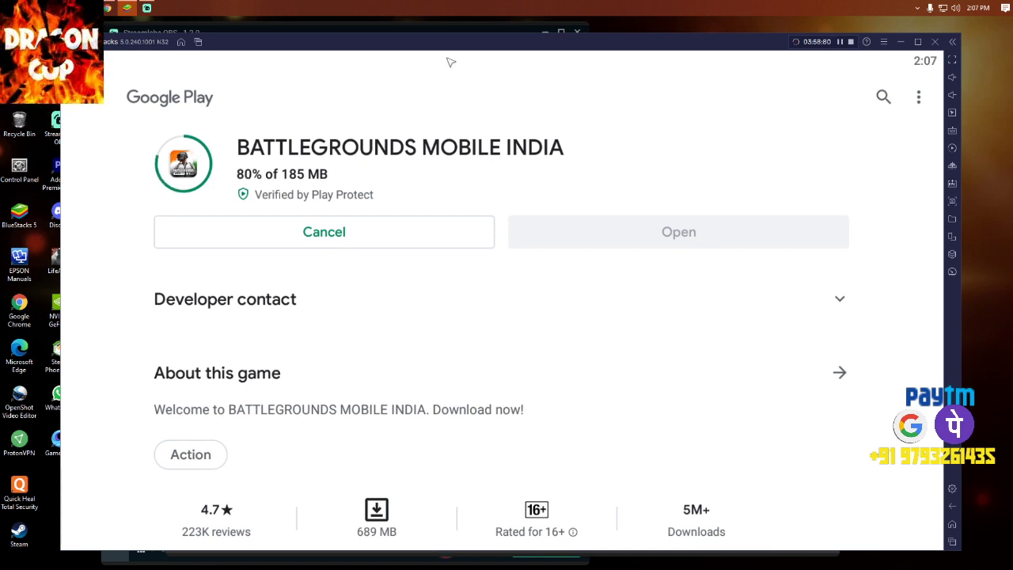
{"action": "left_click_drag", "start_coordinate": [452, 45], "coordinate": [674, 273]}
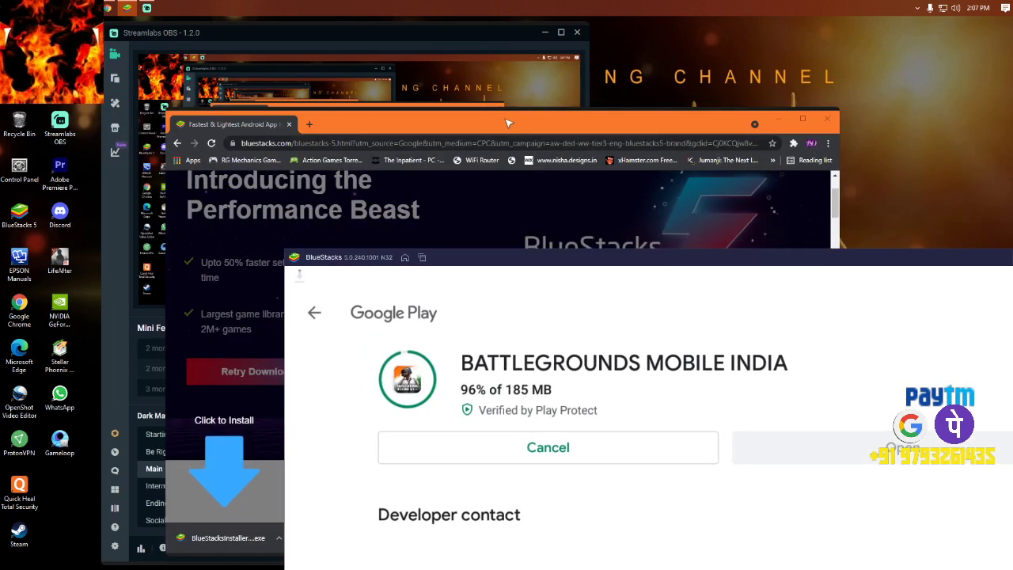
Switch to Chrome and open YouTube in a new browser tab.
{"action": "left_click_drag", "start_coordinate": [416, 122], "coordinate": [598, 129]}
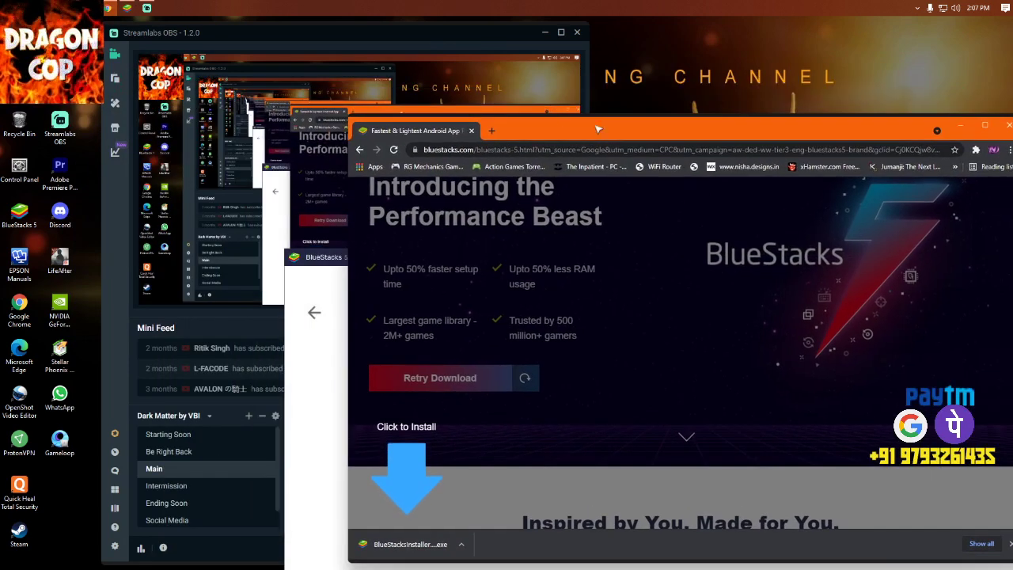
{"action": "left_click", "coordinate": [492, 130]}
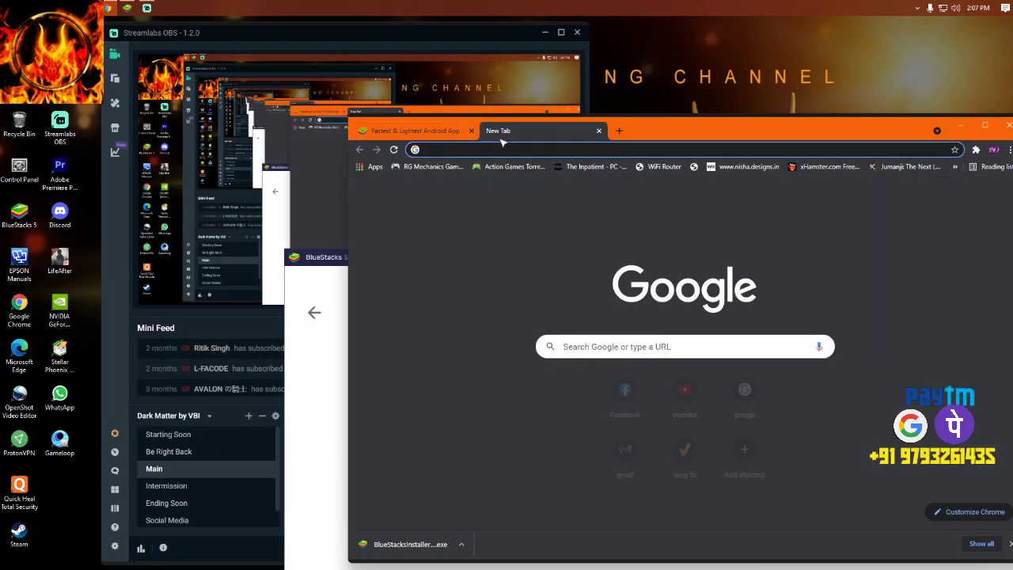
{"action": "left_click", "coordinate": [684, 385]}
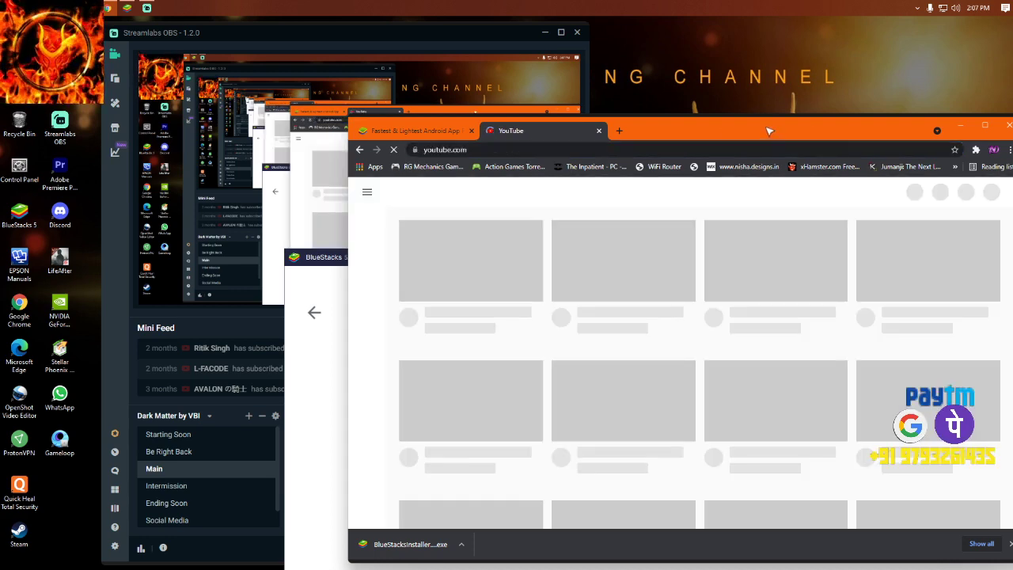
{"action": "left_click_drag", "start_coordinate": [760, 128], "coordinate": [582, 97]}
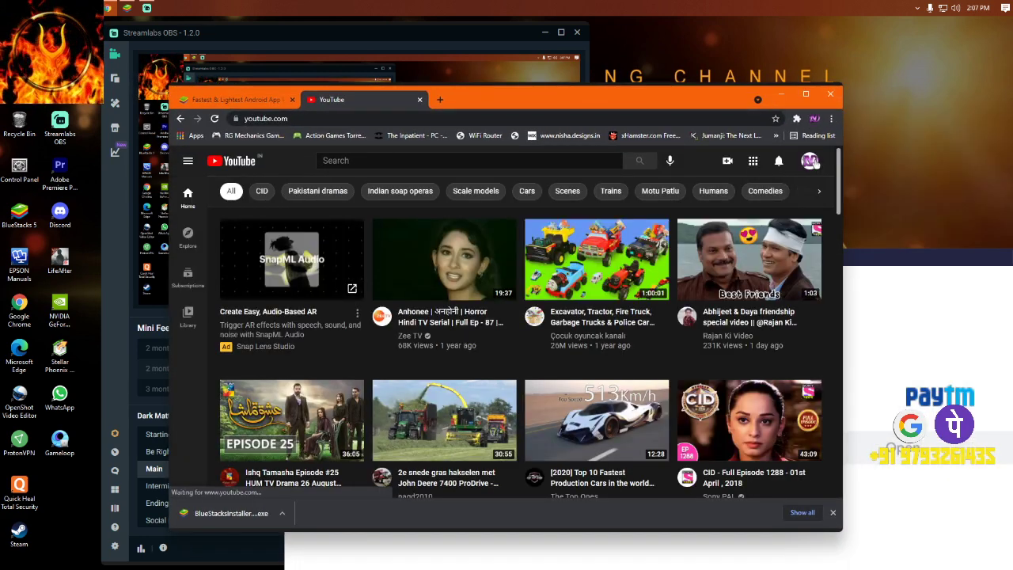
Switch the YouTube account to DRAGON COP and open its channel page.
{"action": "left_click", "coordinate": [810, 162]}
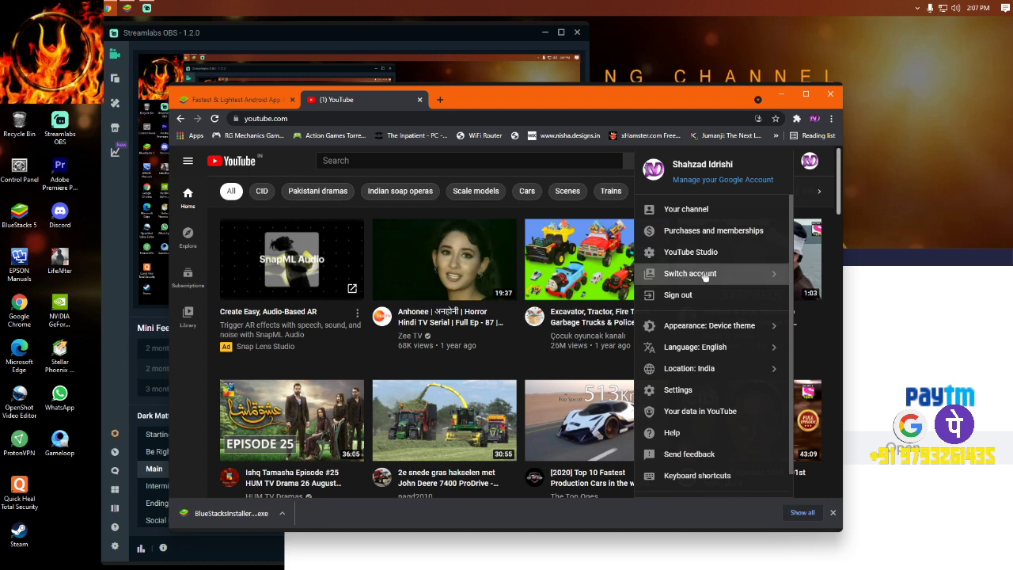
{"action": "left_click", "coordinate": [703, 273]}
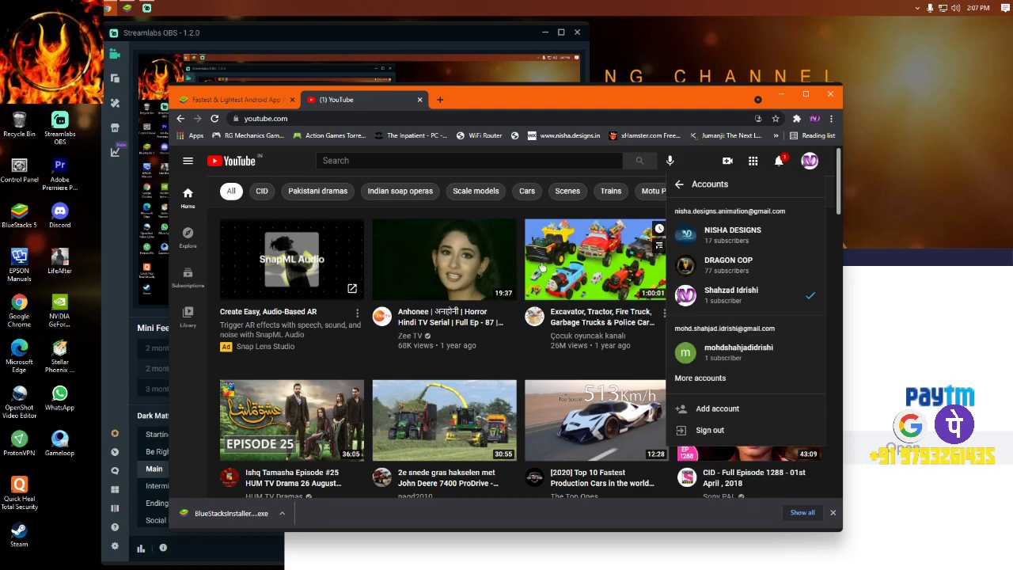
{"action": "left_click", "coordinate": [722, 263]}
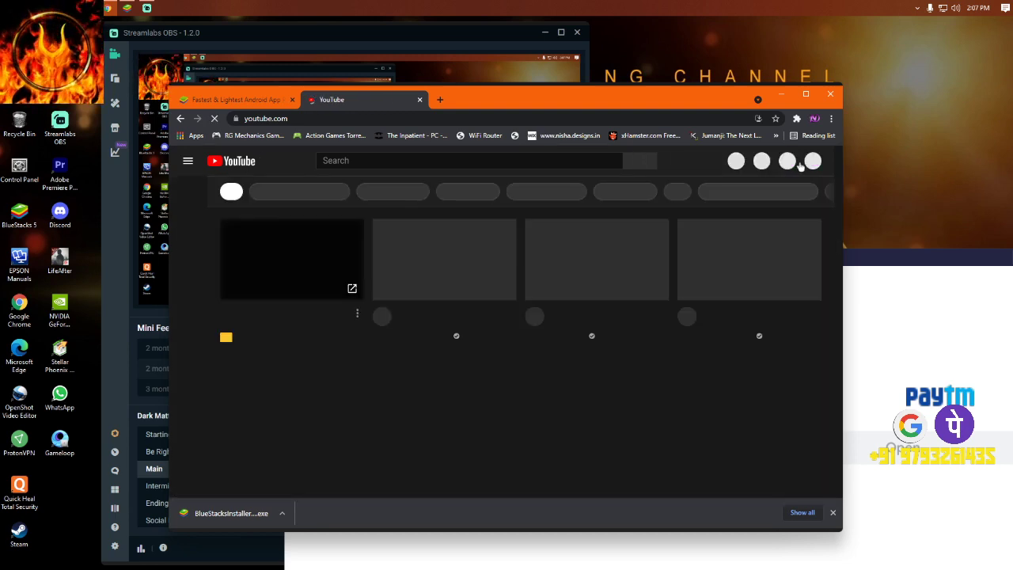
{"action": "left_click", "coordinate": [809, 161]}
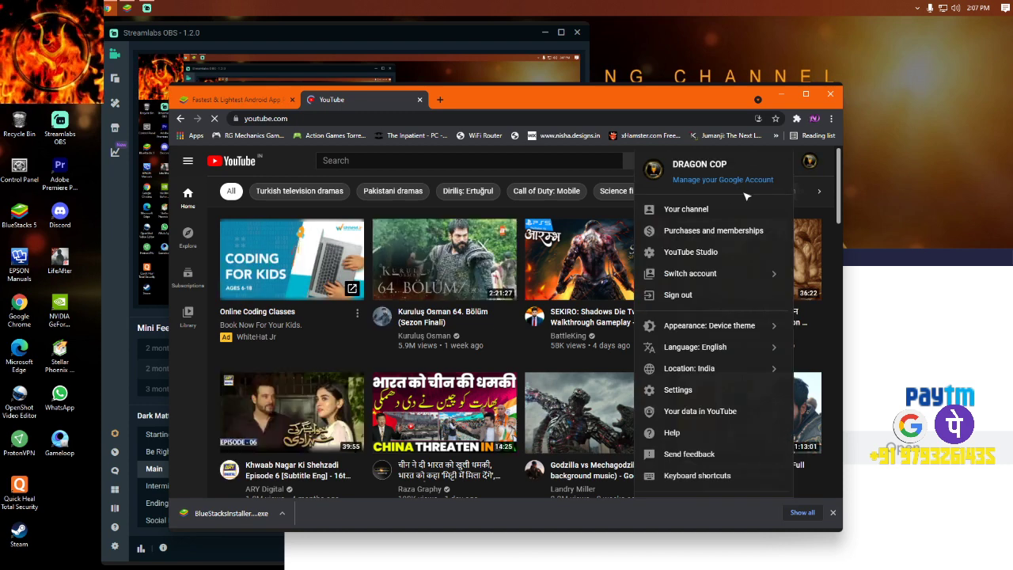
{"action": "left_click", "coordinate": [705, 211]}
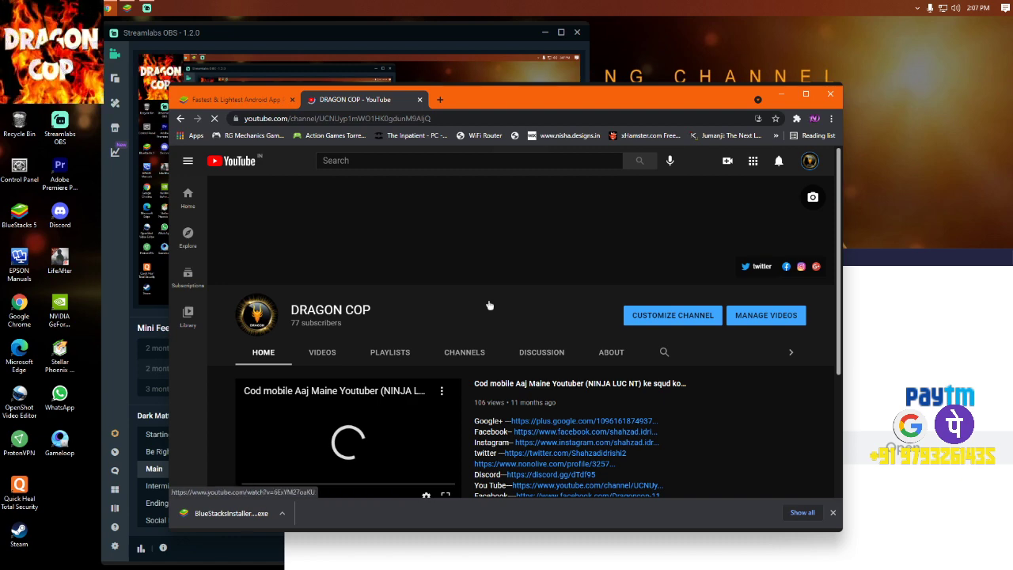
Look over the DRAGON COP channel's banner, featured video, links and uploads, adjusting the speaker volume.
{"action": "scroll", "coordinate": [489, 305], "scroll_direction": "down", "scroll_amount": 3}
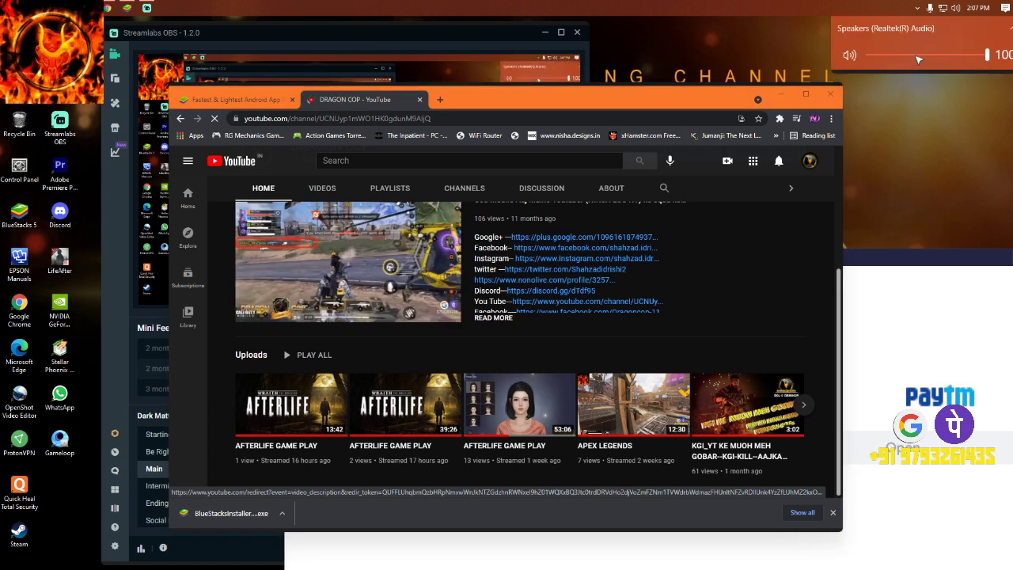
{"action": "left_click_drag", "start_coordinate": [921, 61], "coordinate": [895, 60]}
{"action": "left_click_drag", "start_coordinate": [703, 109], "coordinate": [686, 101]}
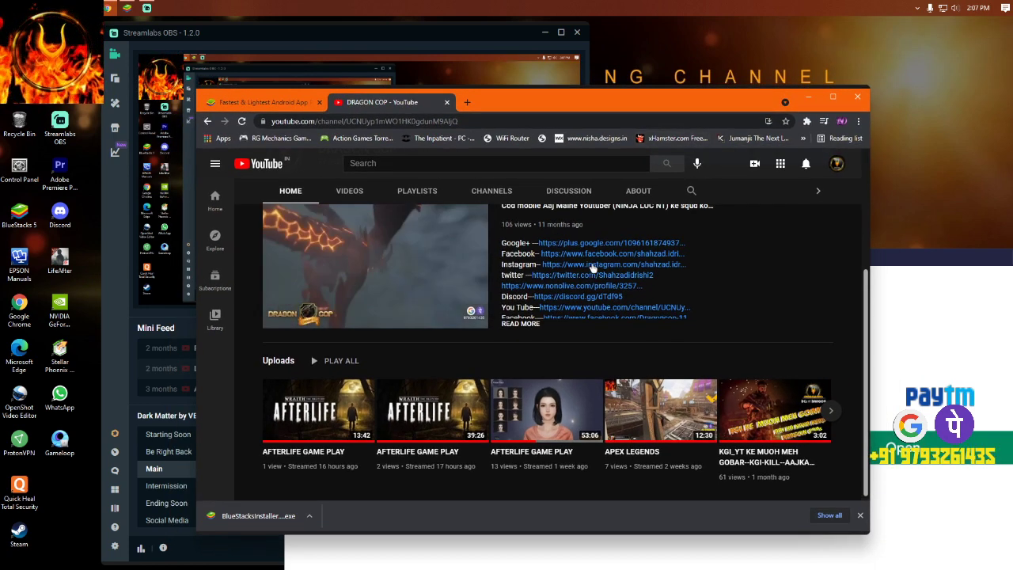
{"action": "scroll", "coordinate": [594, 270], "scroll_direction": "up", "scroll_amount": 3}
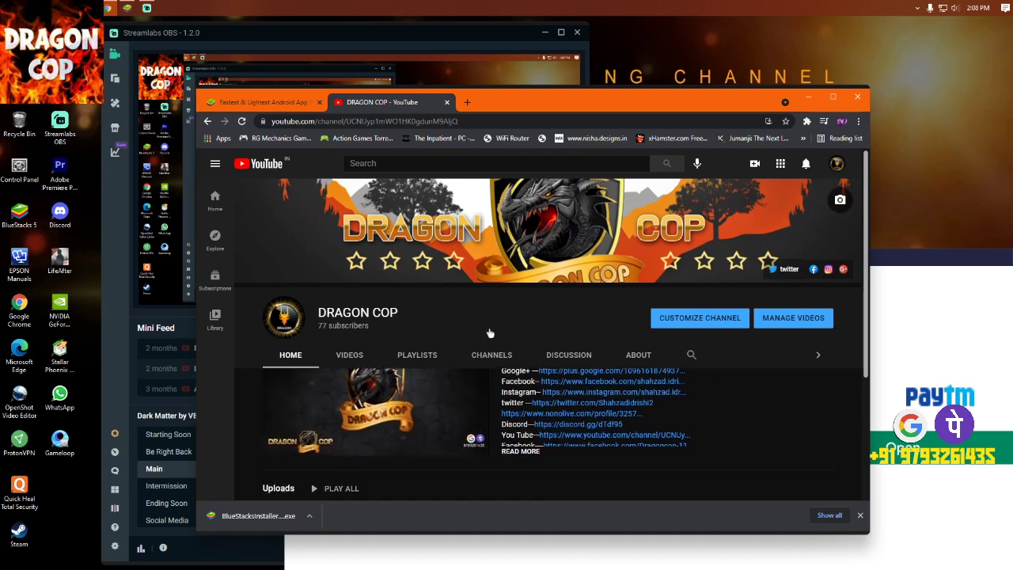
{"action": "scroll", "coordinate": [491, 331], "scroll_direction": "down", "scroll_amount": 2}
{"action": "scroll", "coordinate": [491, 331], "scroll_direction": "down", "scroll_amount": 1}
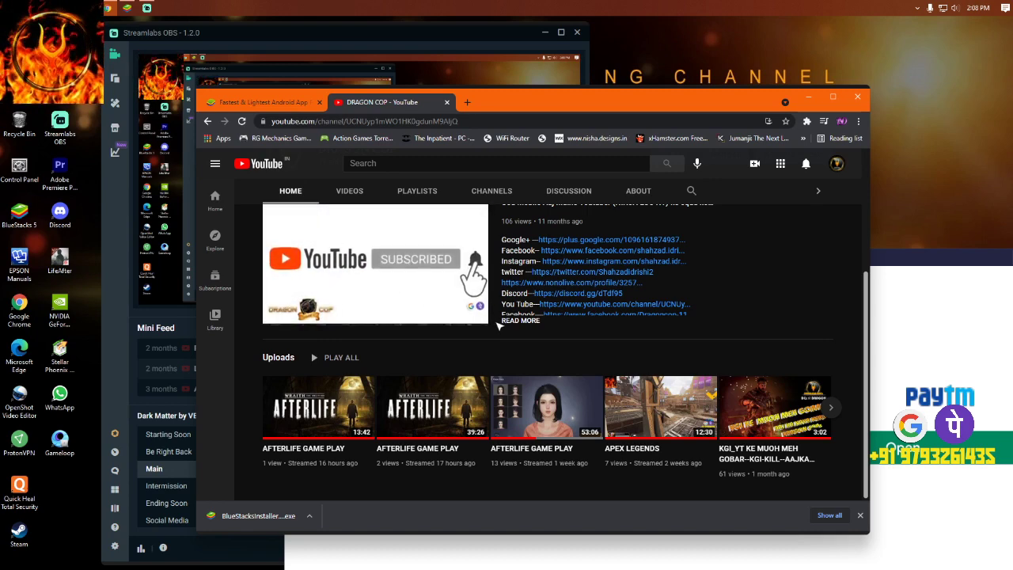
Close the browser and launch BATTLEGROUNDS MOBILE INDIA from its Google Play page in BlueStacks.
{"action": "left_click", "coordinate": [860, 99]}
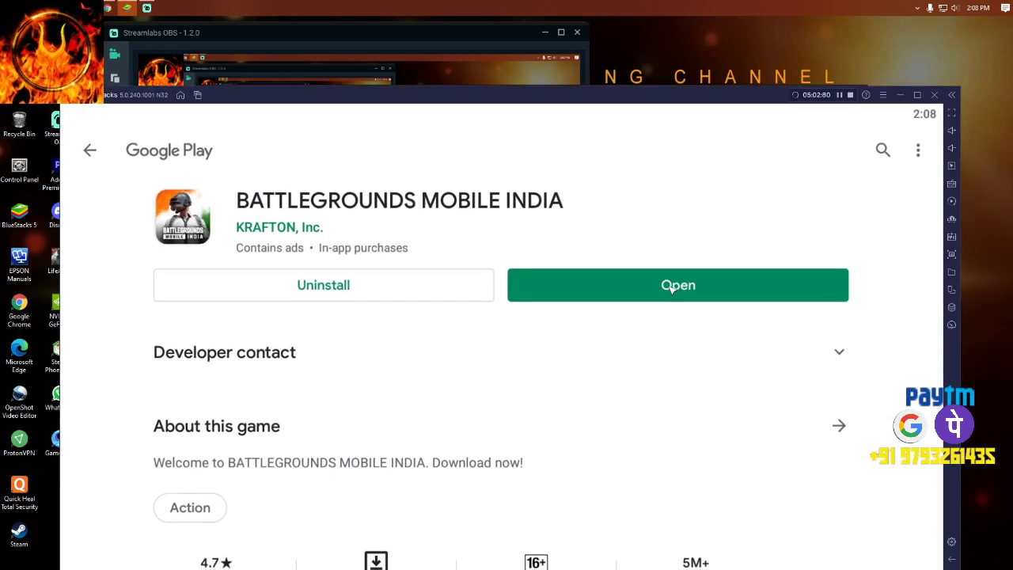
{"action": "left_click", "coordinate": [671, 288]}
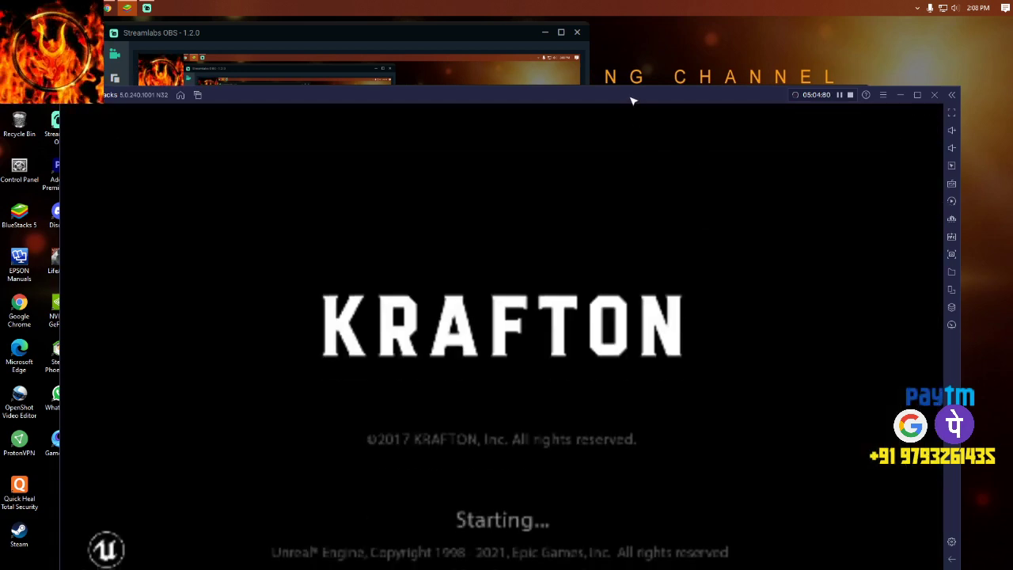
{"action": "left_click_drag", "start_coordinate": [631, 100], "coordinate": [646, 48]}
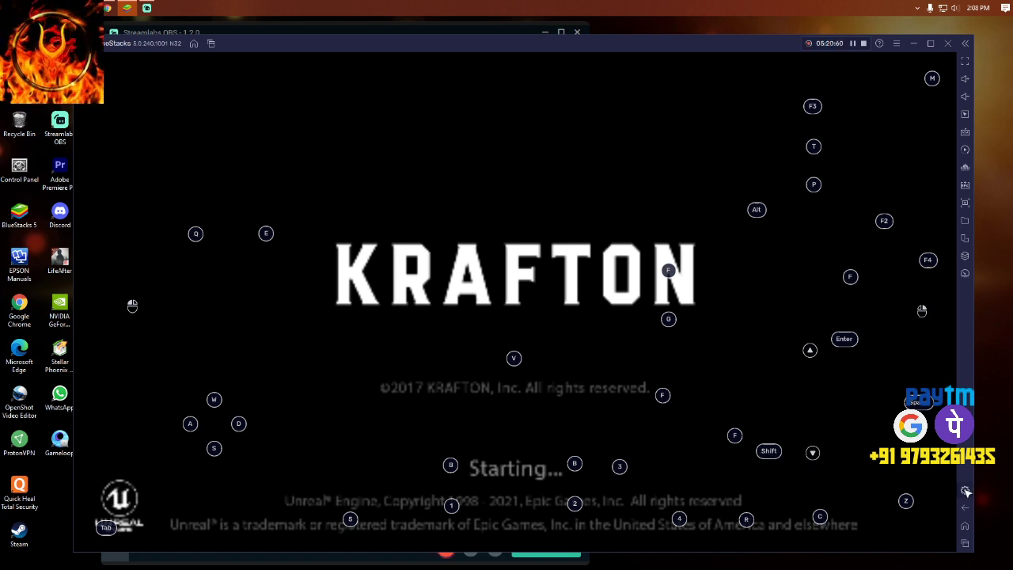
Review the emulator's Performance, Display, Graphics, Preferences, Device settings, Advanced and About settings, including the CPU allocation and device profile options.
{"action": "left_click", "coordinate": [965, 491]}
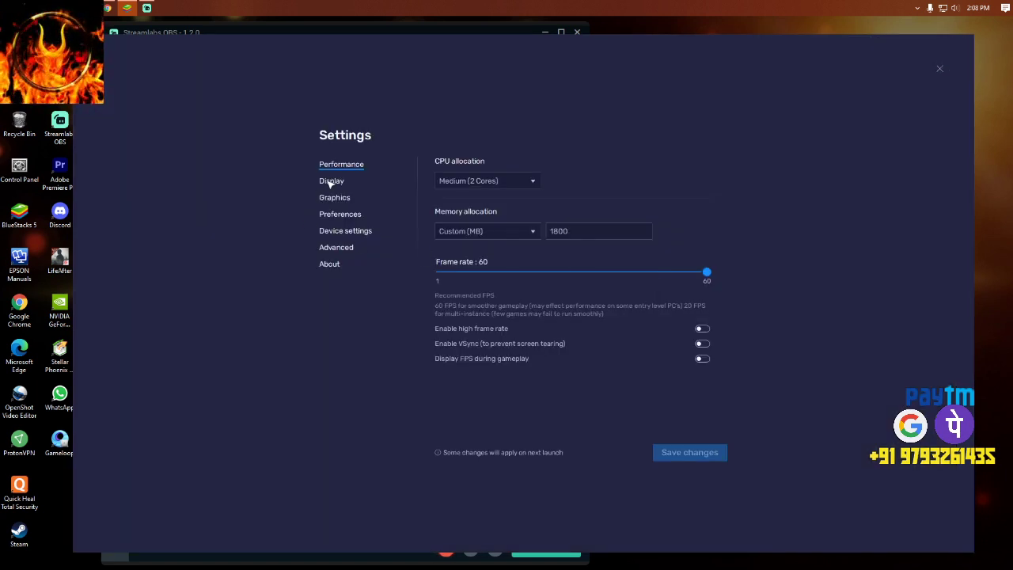
{"action": "left_click", "coordinate": [532, 182]}
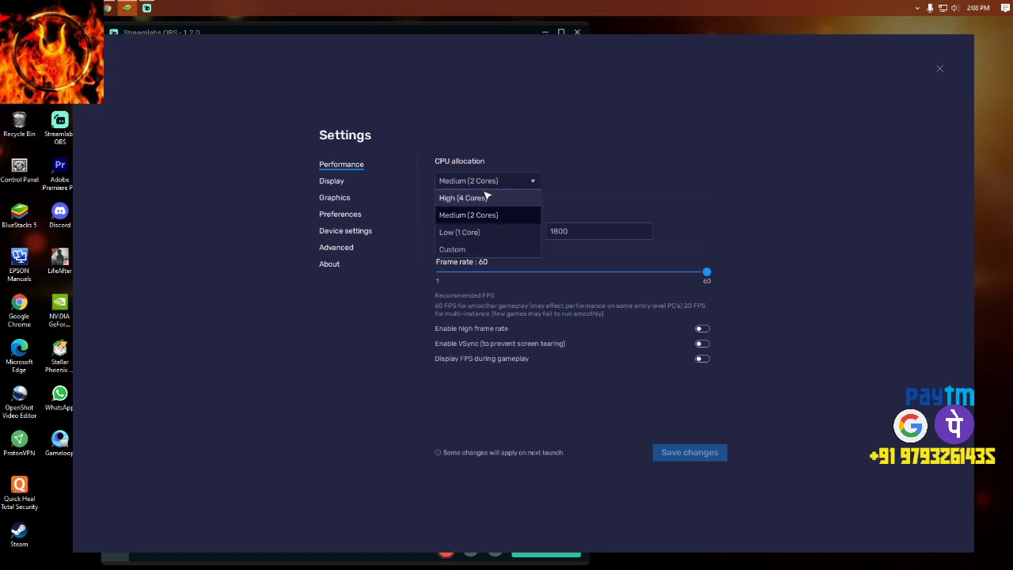
{"action": "left_click", "coordinate": [350, 185]}
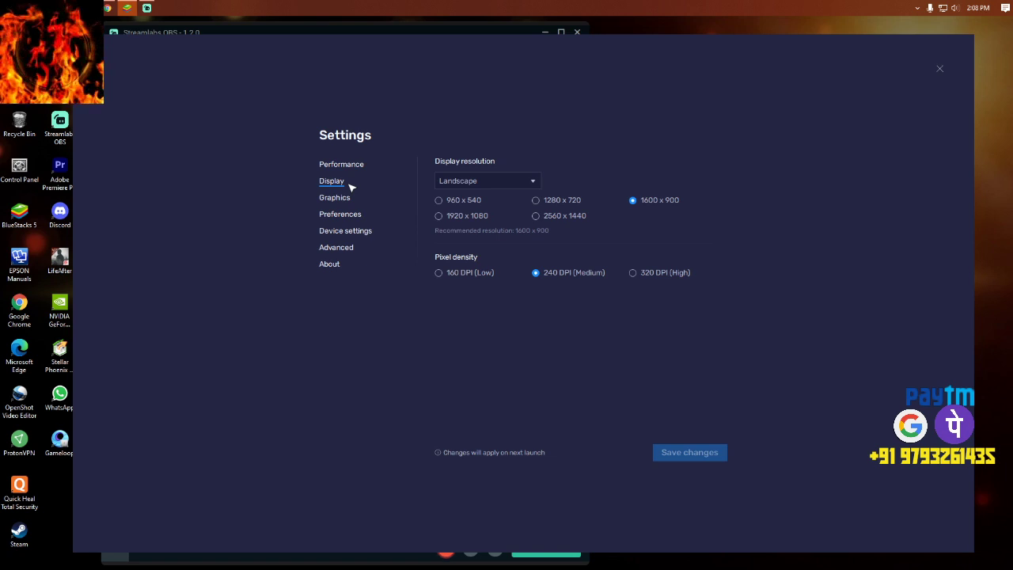
{"action": "left_click", "coordinate": [343, 199]}
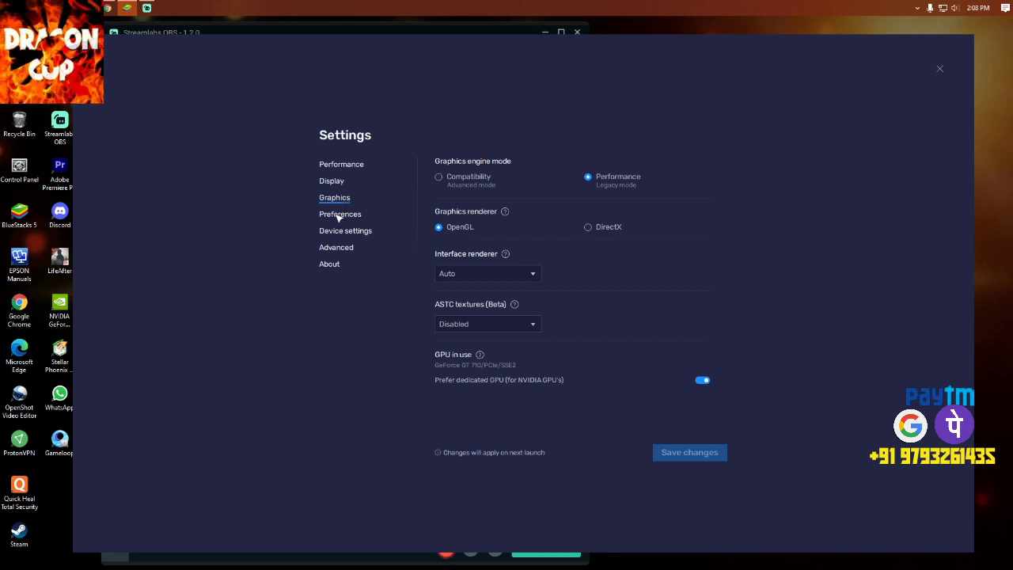
{"action": "left_click", "coordinate": [340, 216]}
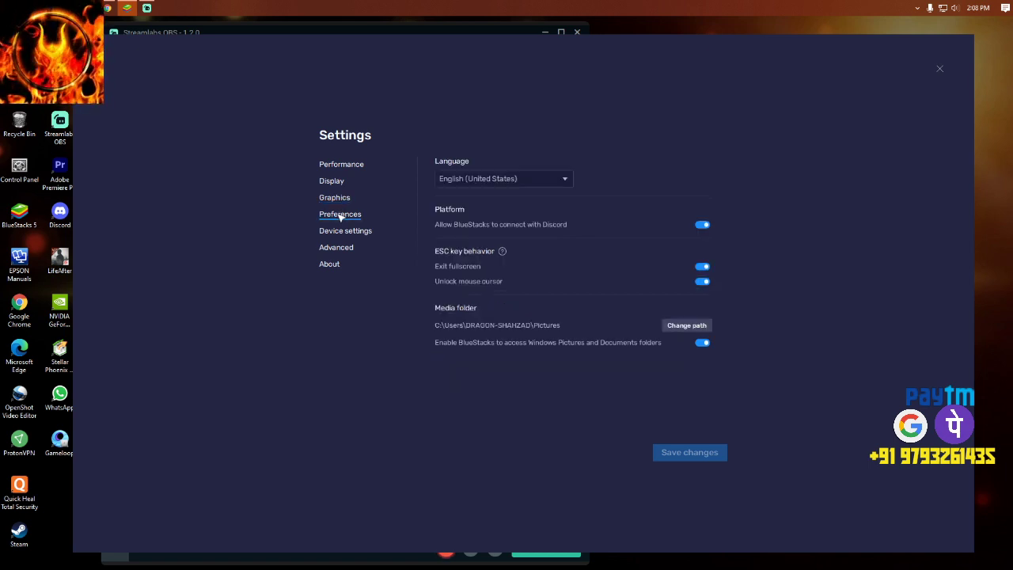
{"action": "left_click", "coordinate": [352, 233]}
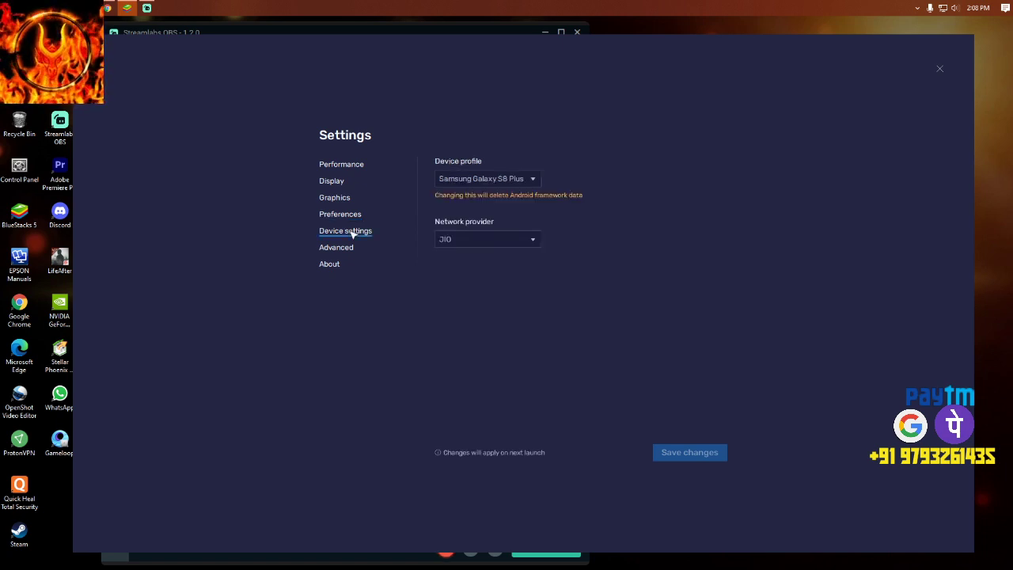
{"action": "left_click", "coordinate": [532, 179]}
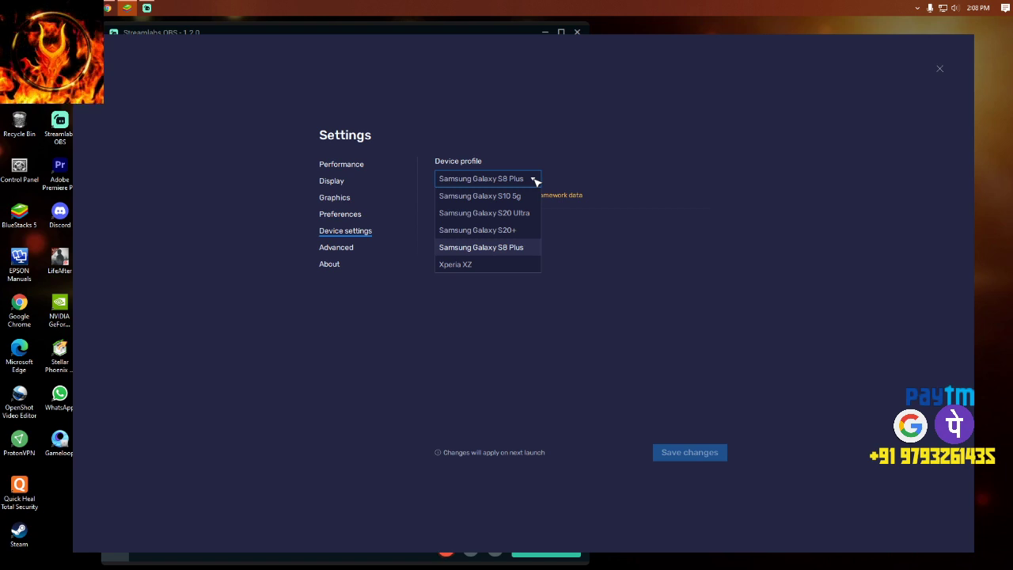
{"action": "left_click", "coordinate": [393, 289]}
{"action": "left_click", "coordinate": [344, 248]}
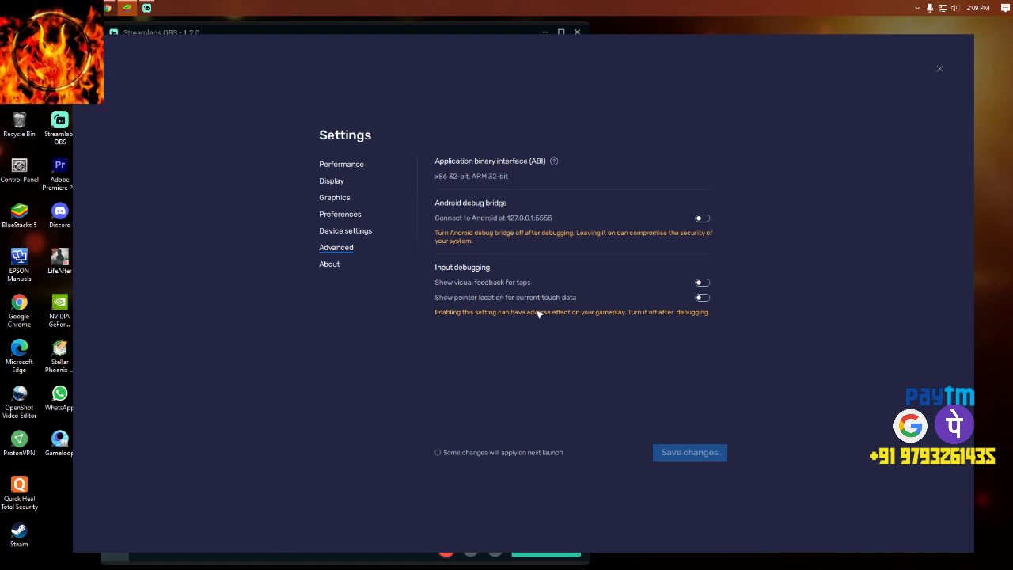
{"action": "left_click", "coordinate": [335, 265]}
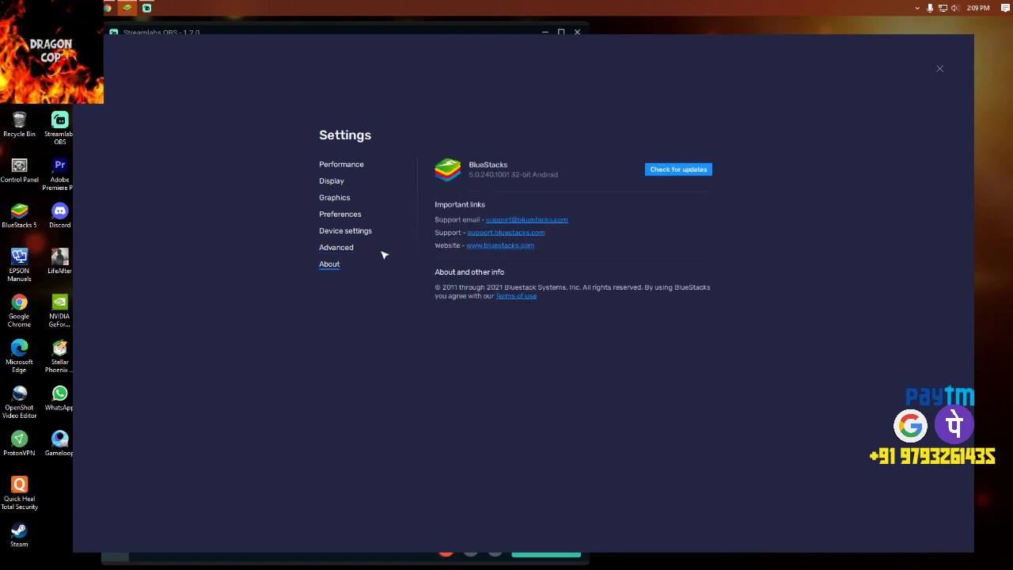
{"action": "left_click", "coordinate": [939, 69]}
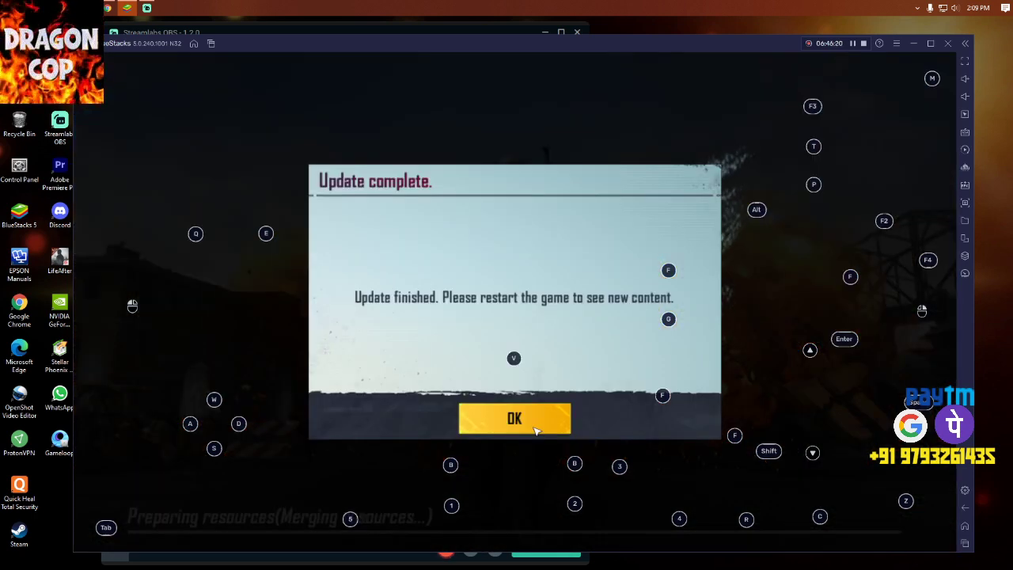
Acknowledge the finished in-game update and back out of the Google Play store.
{"action": "left_click", "coordinate": [532, 424]}
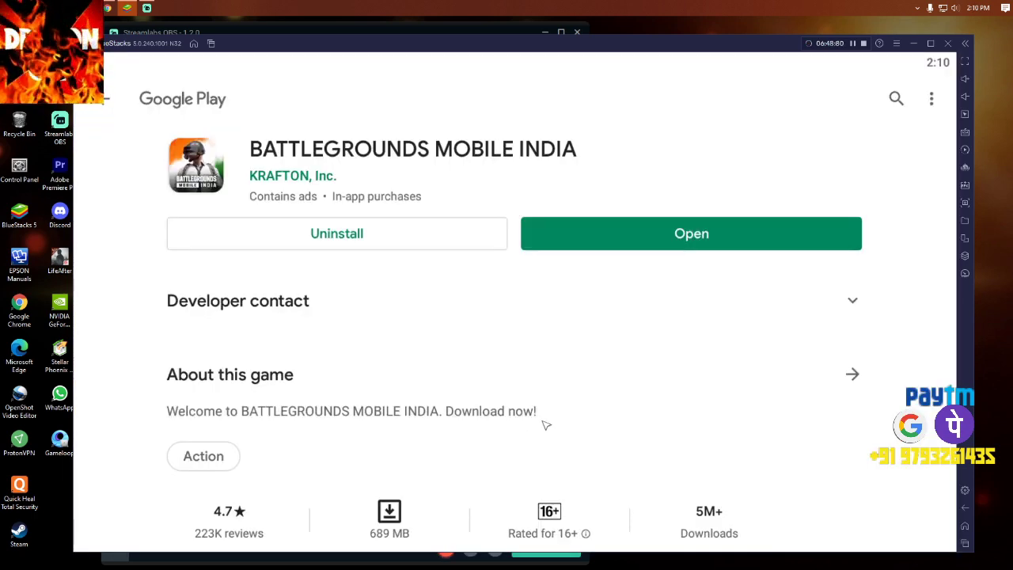
{"action": "left_click", "coordinate": [108, 102]}
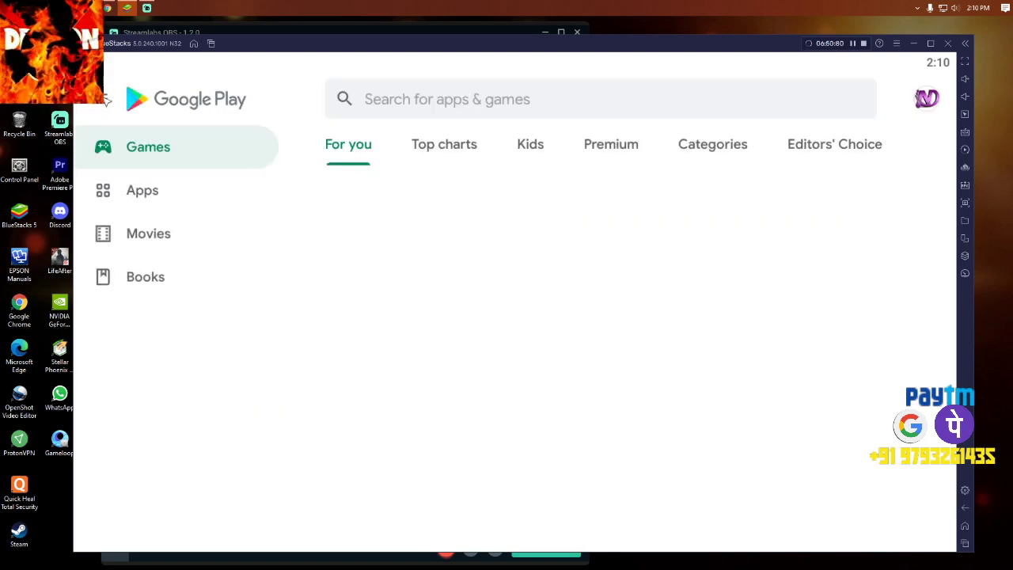
{"action": "left_click", "coordinate": [108, 101]}
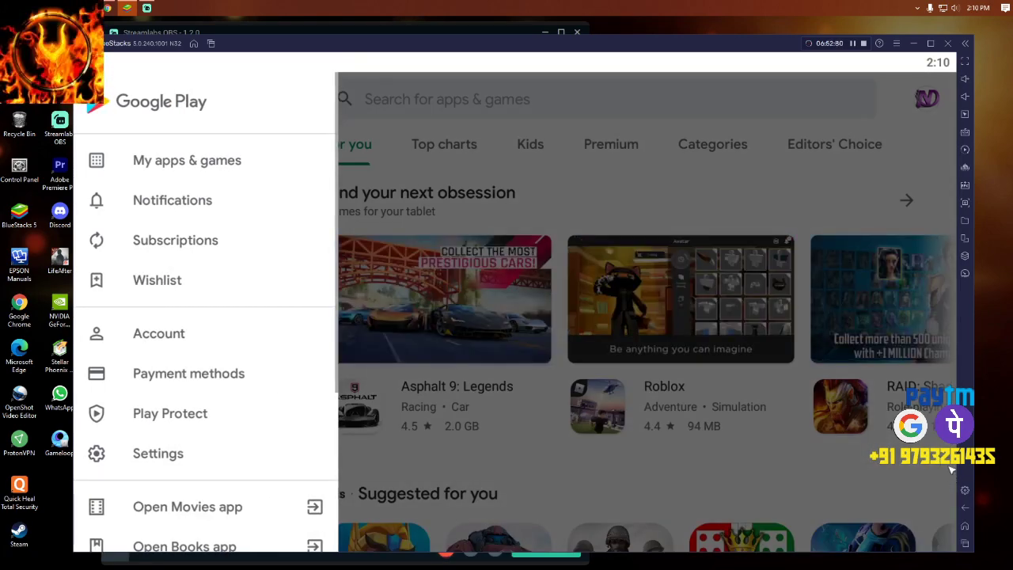
{"action": "left_click", "coordinate": [965, 507]}
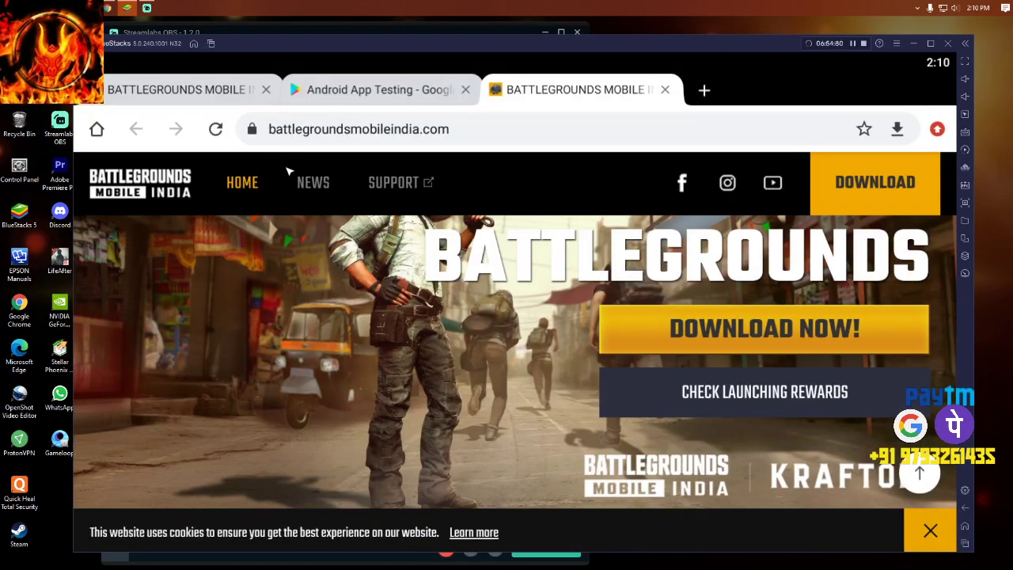
Close the leftover tabs in the emulator's browser and relaunch Battlegrounds India from the home screen.
{"action": "left_click", "coordinate": [268, 91]}
{"action": "left_click", "coordinate": [269, 91]}
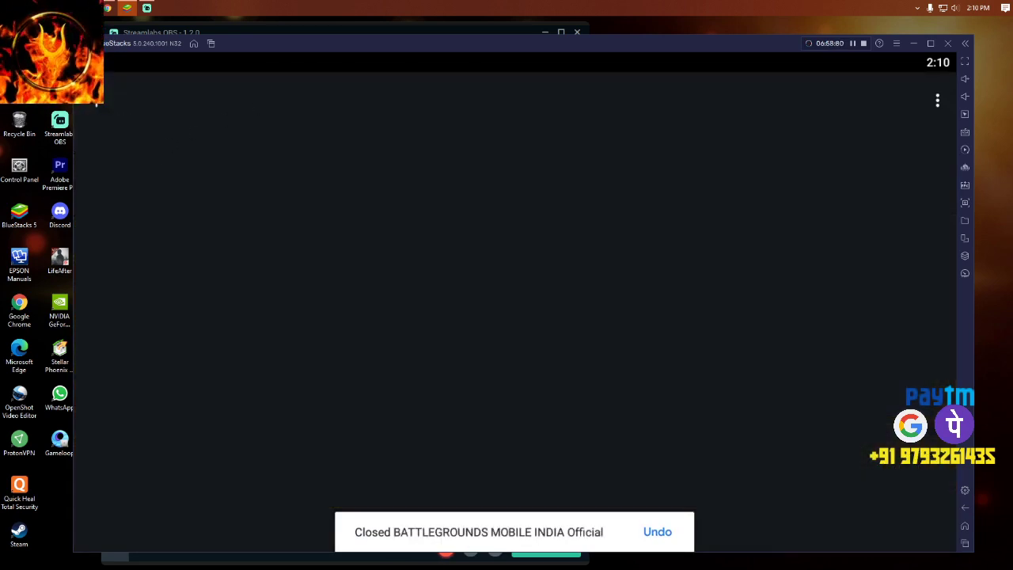
{"action": "left_click", "coordinate": [965, 509]}
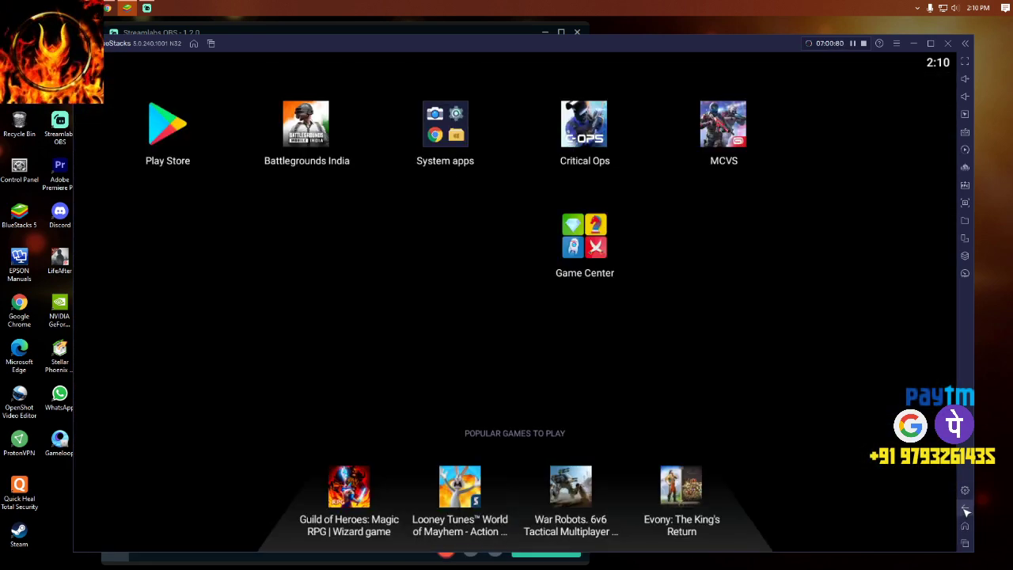
{"action": "left_click", "coordinate": [299, 128]}
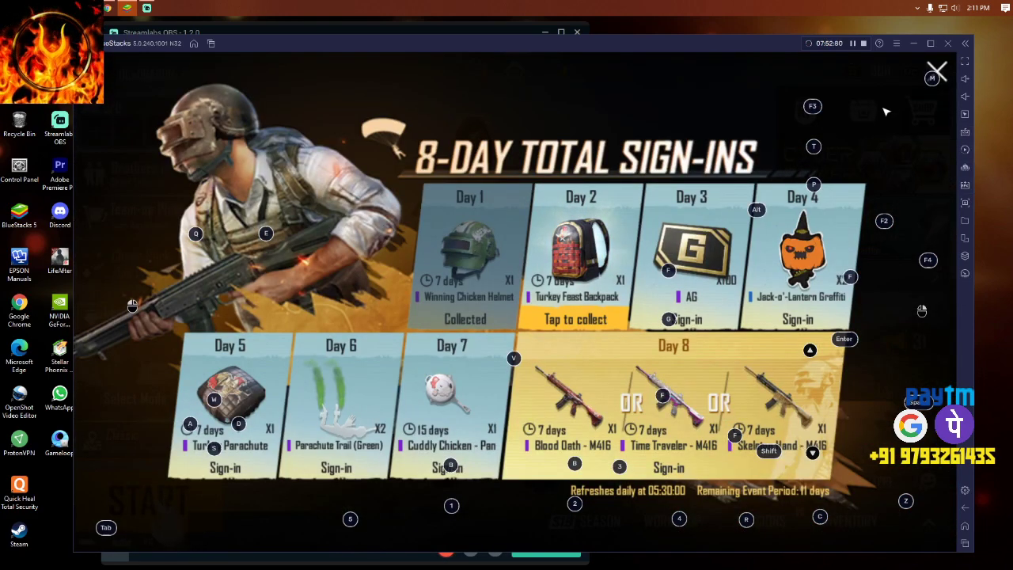
Dismiss the 8-day sign-in event and collect the 10M Downloads Gift reward.
{"action": "left_click", "coordinate": [936, 70]}
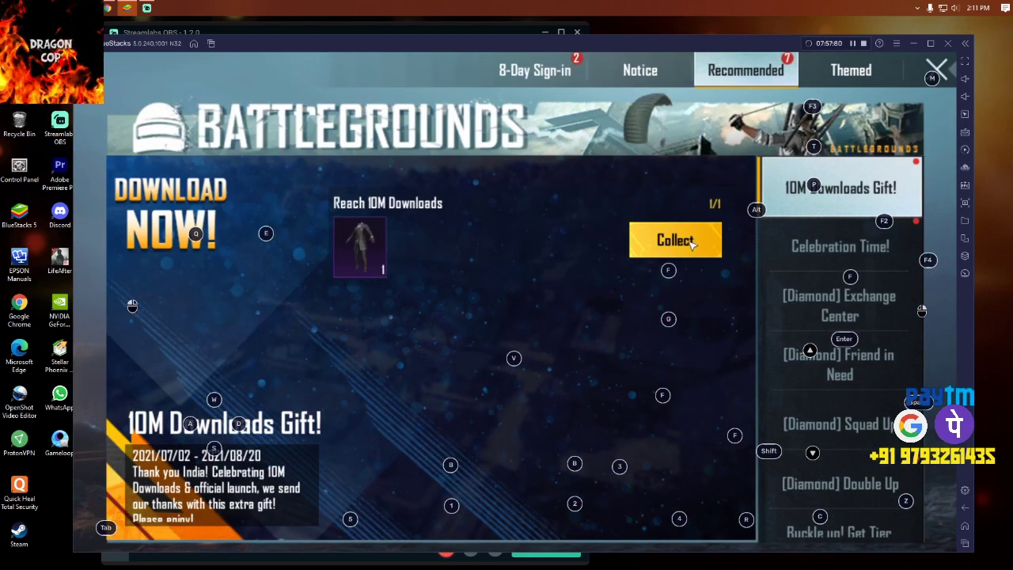
{"action": "left_click", "coordinate": [692, 245]}
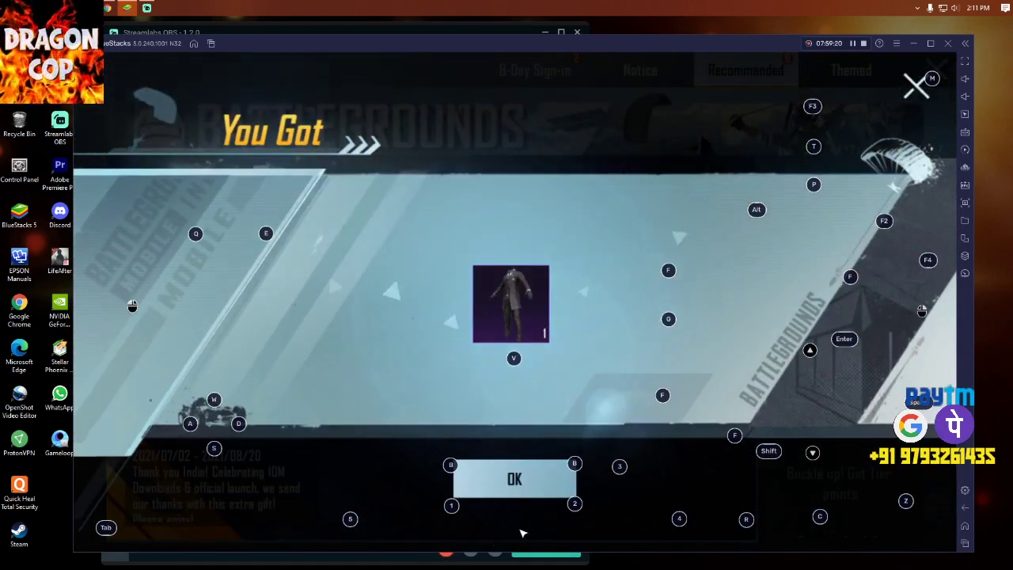
{"action": "left_click", "coordinate": [529, 486]}
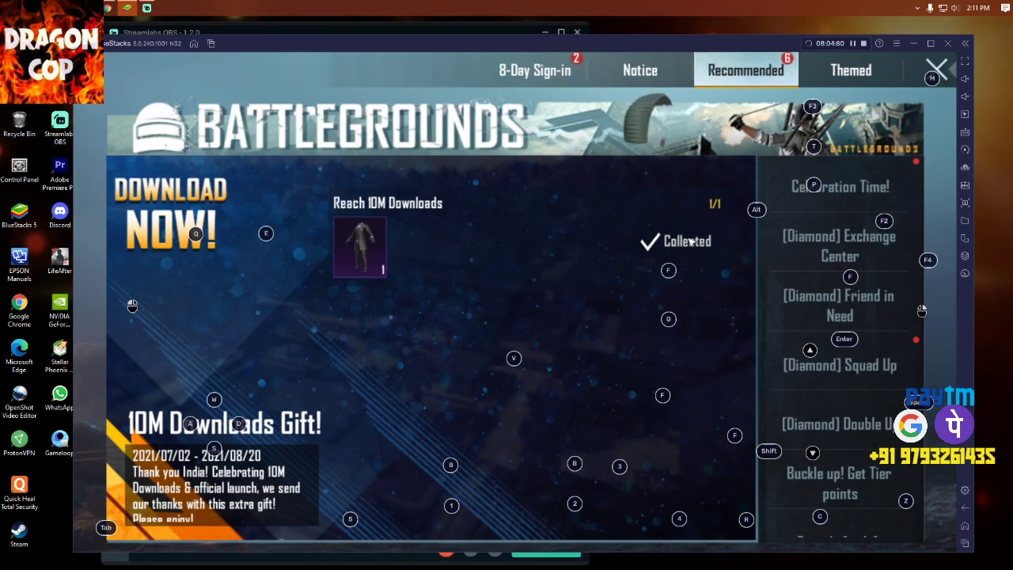
Check the [Diamond] Squad Up missions and collect the Celebration Time! login reward.
{"action": "left_click", "coordinate": [905, 361]}
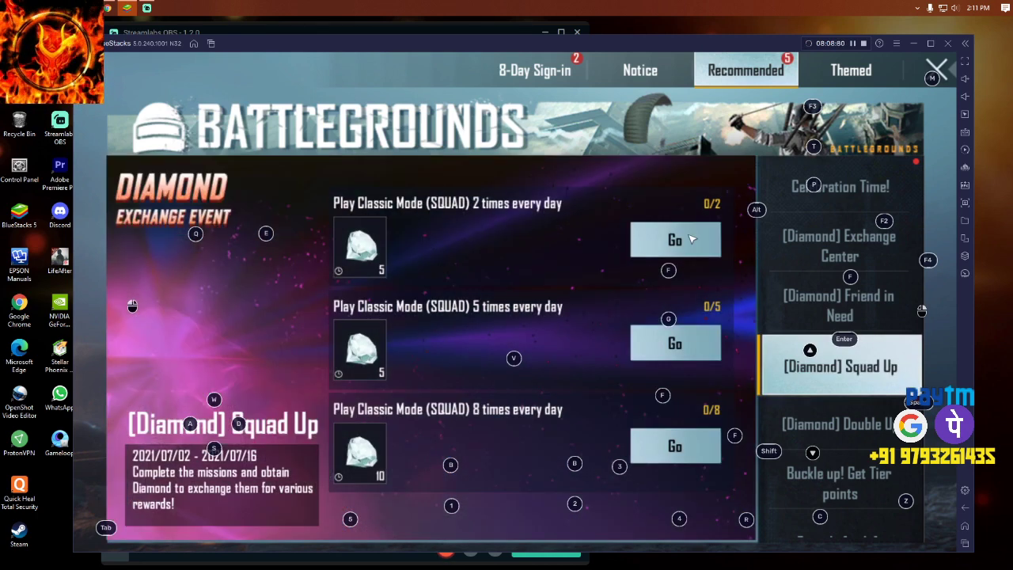
{"action": "left_click", "coordinate": [865, 199]}
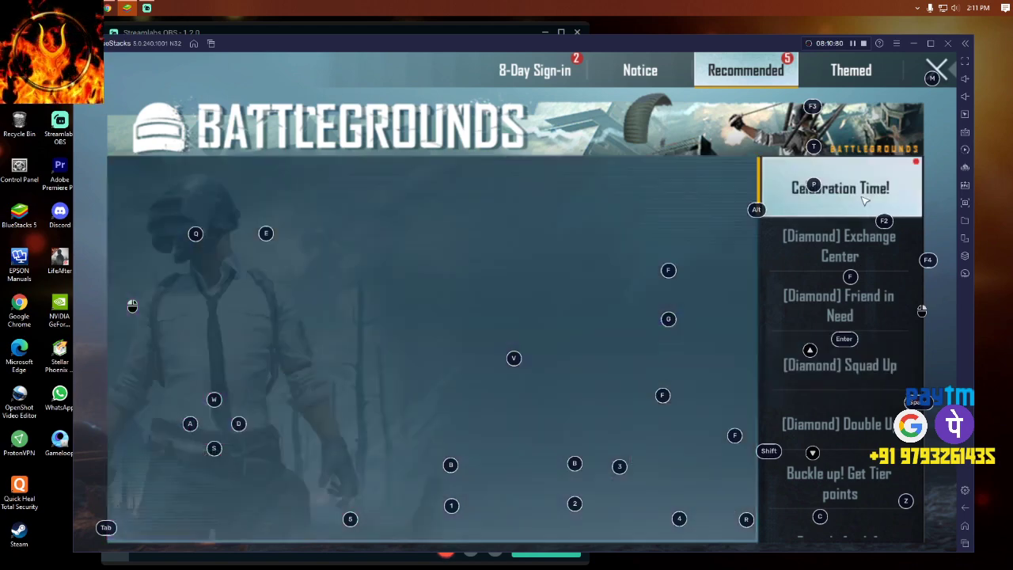
{"action": "left_click", "coordinate": [675, 242]}
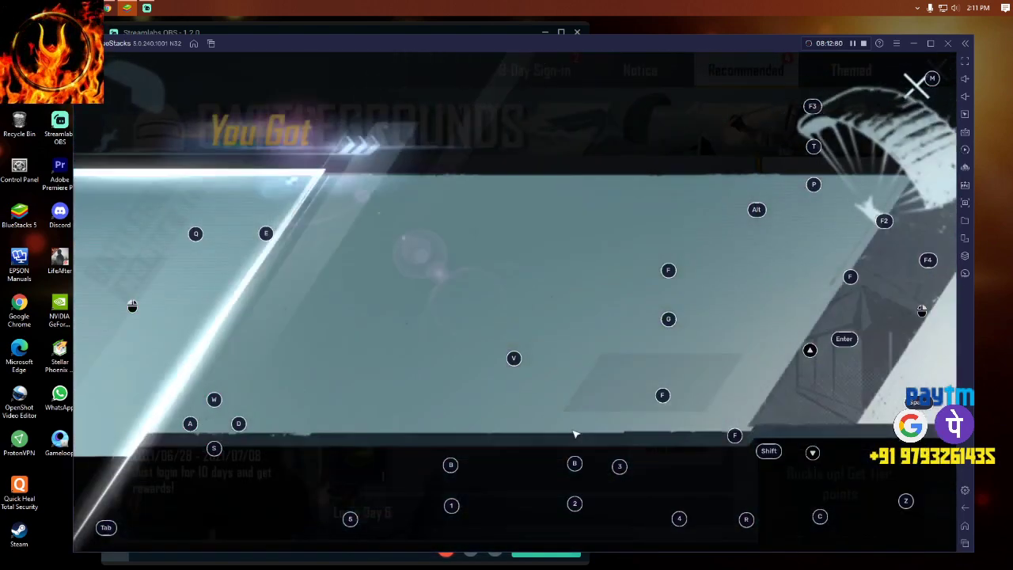